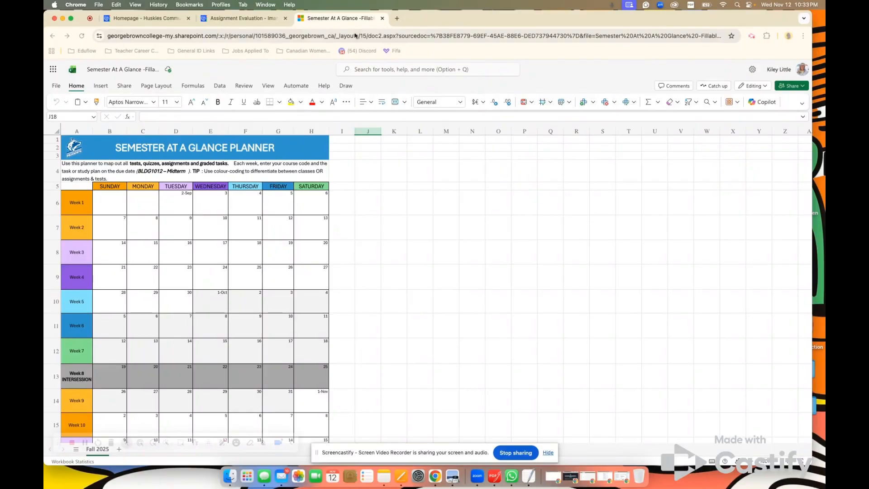
Go to the George Brown home page, enter the Huskies Community course and display its assignments
click(163, 19)
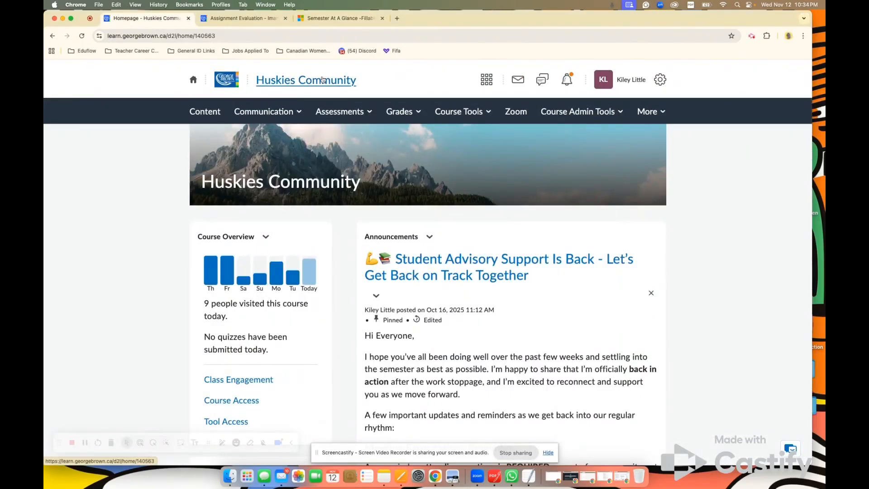
click(192, 80)
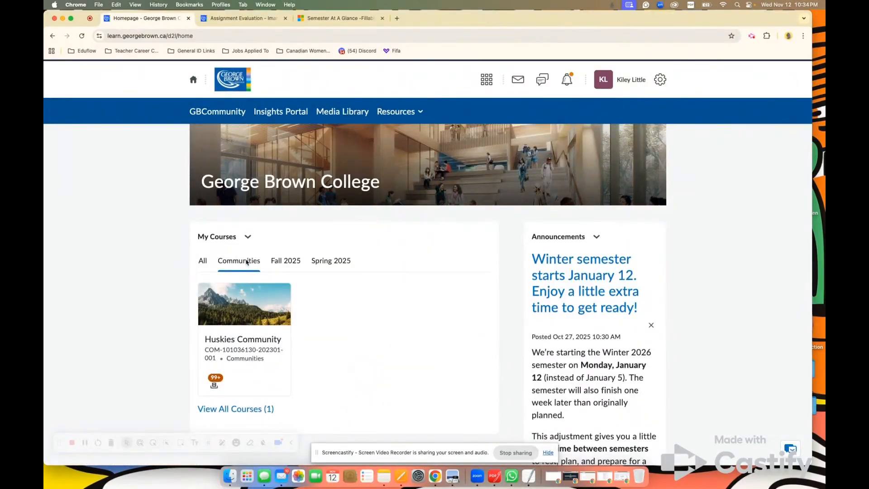
click(251, 343)
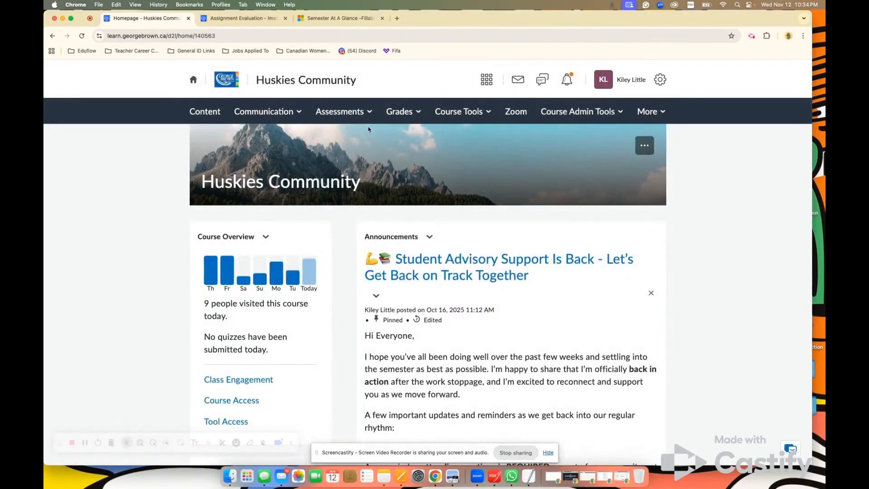
click(362, 114)
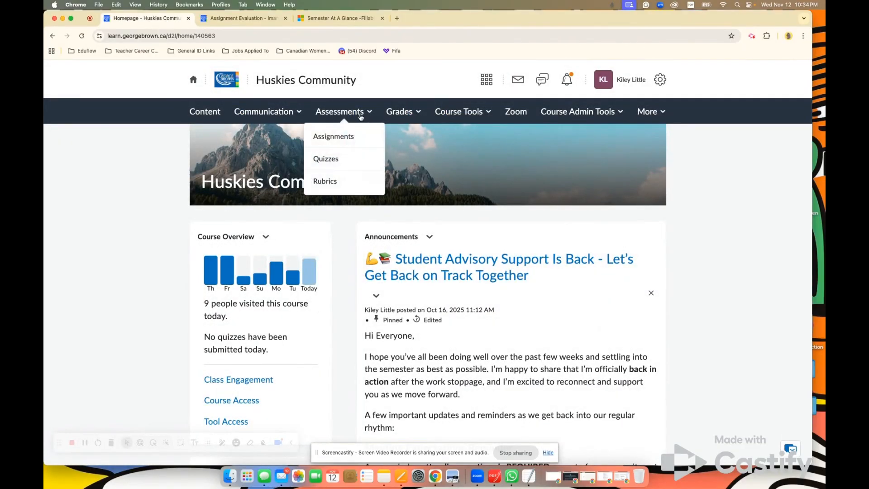
click(345, 136)
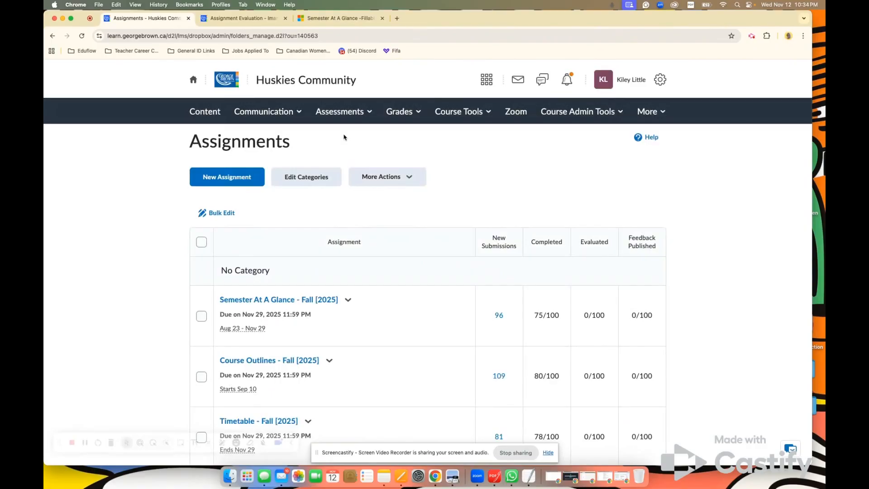
scroll(307, 146, down, 1)
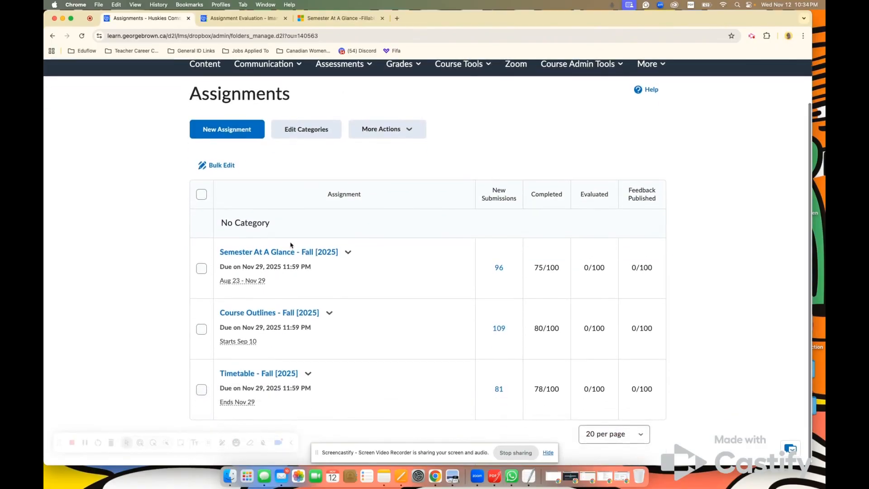
scroll(485, 108, up, 1)
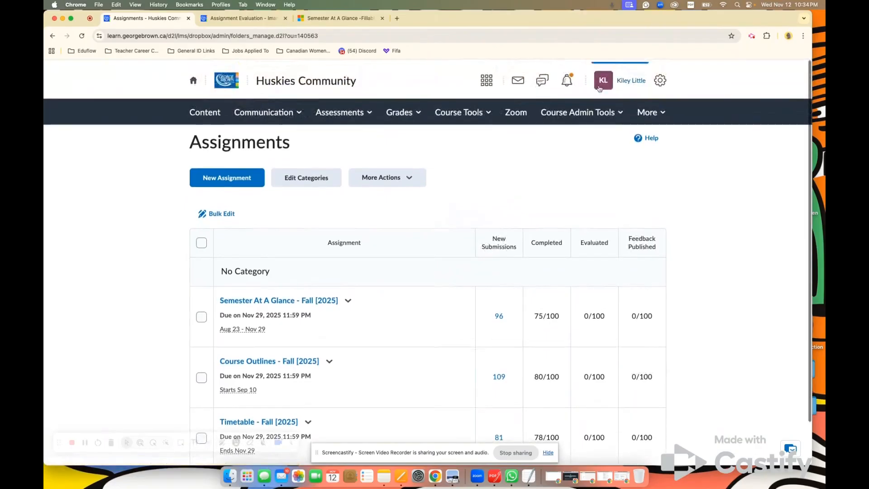
View the Huskies Community course as a Learner and open its assignments list
click(642, 81)
click(602, 112)
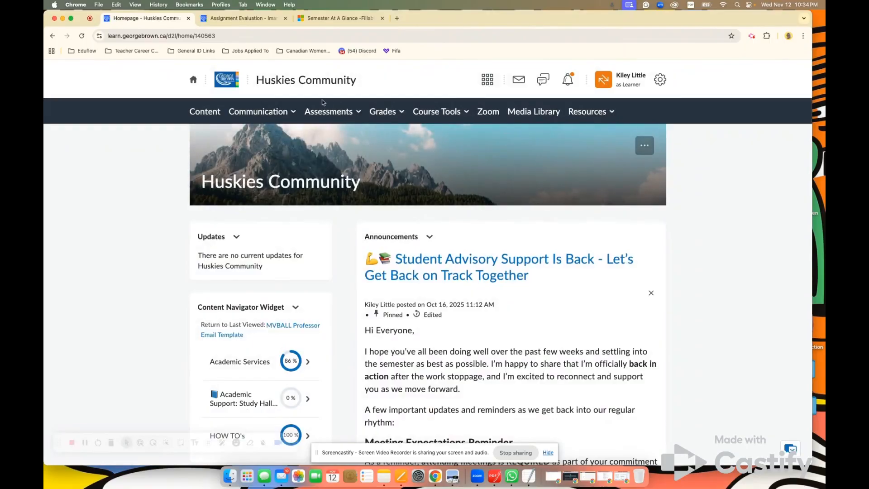
click(334, 116)
click(329, 137)
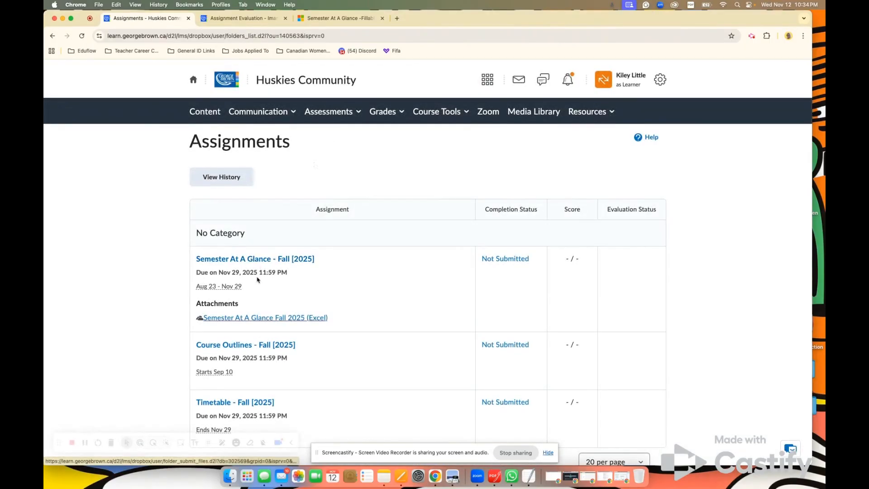
Open the Semester At A Glance Fall 2025 (Excel) attachment and look over the planner from its title row
click(249, 318)
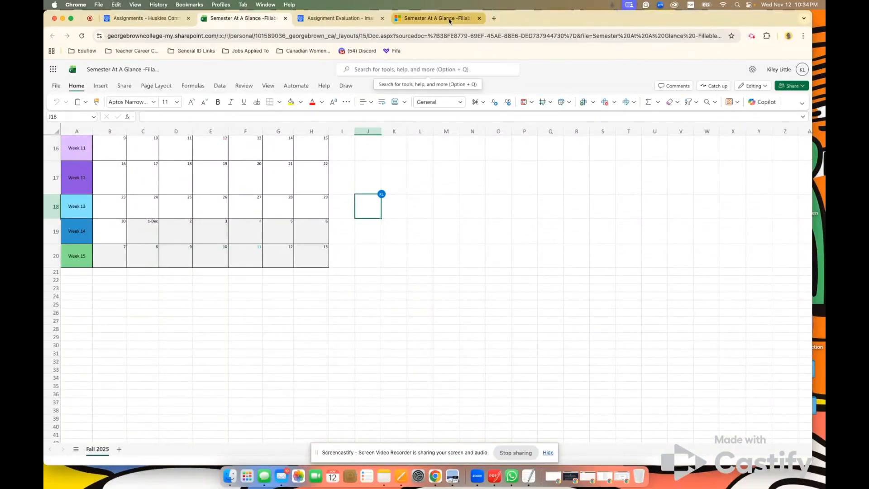
scroll(347, 231, up, 7)
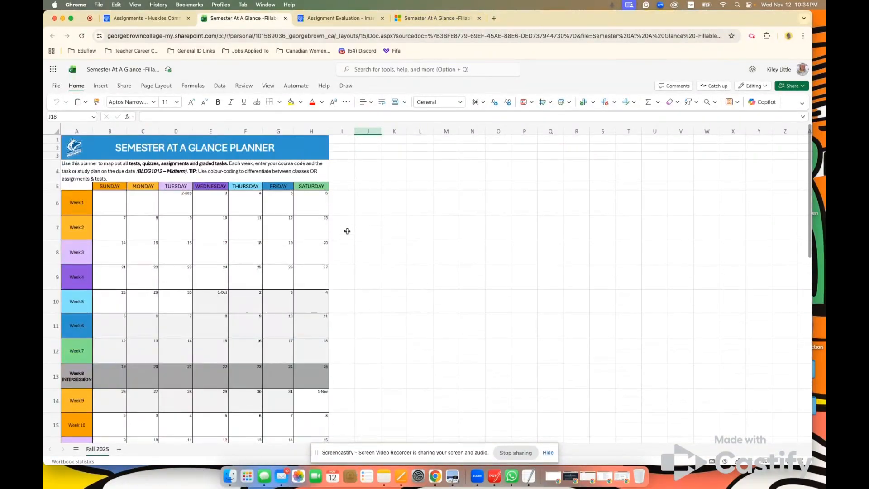
scroll(347, 231, down, 1)
scroll(347, 232, up, 1)
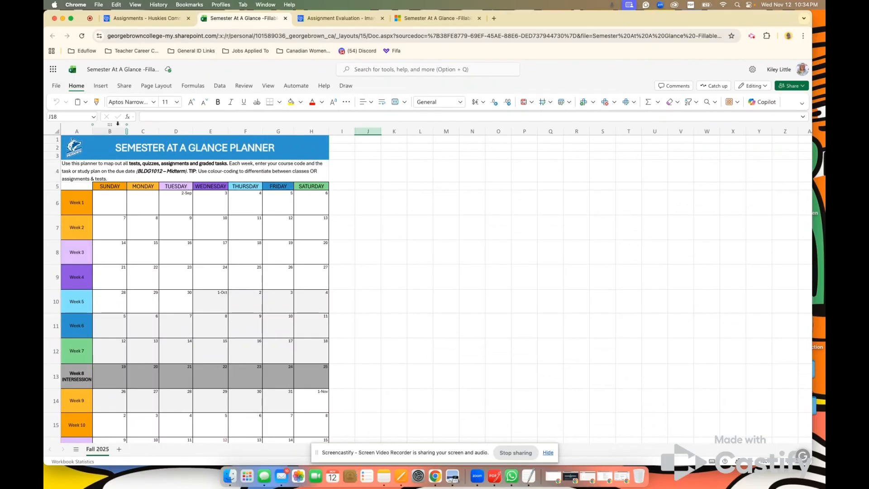
Download a copy of the Semester At A Glance planner workbook
click(56, 86)
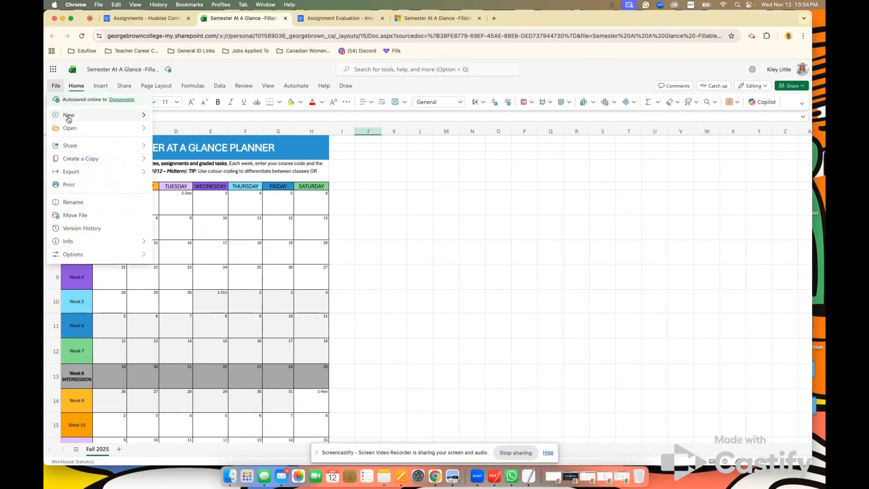
mouse_move(86, 162)
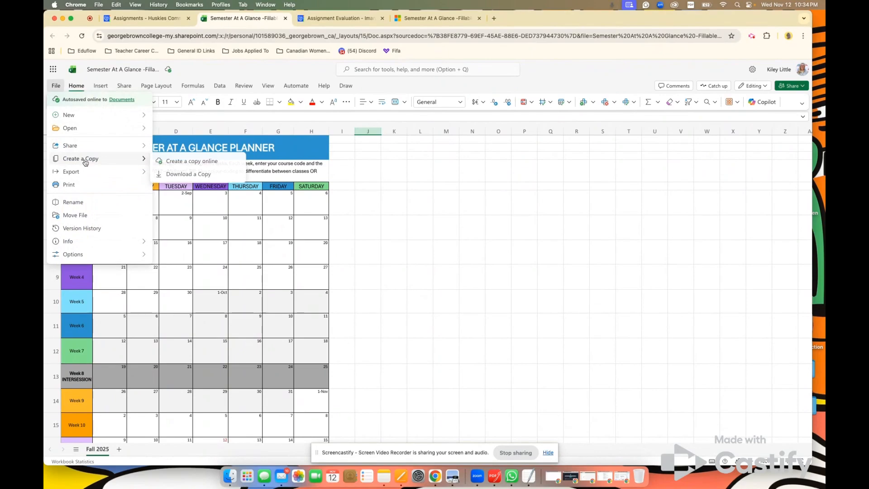
click(180, 173)
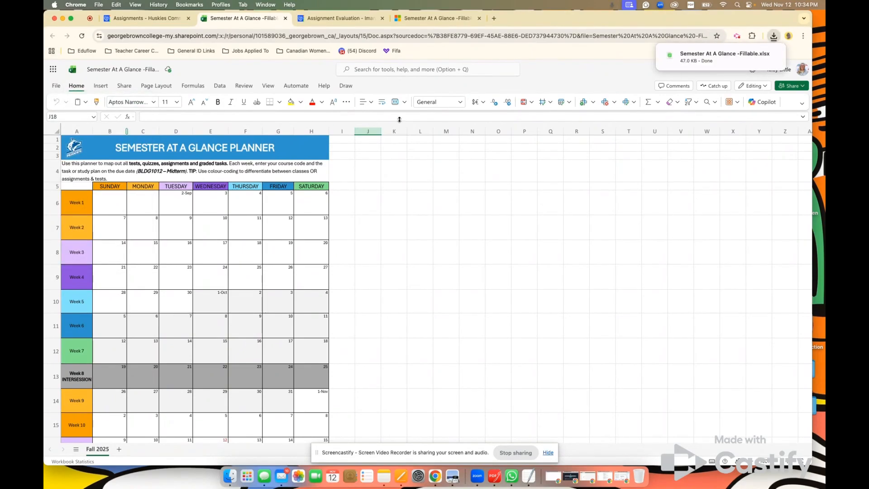
mouse_move(705, 57)
Select the entire Fall 2025 sheet of the planner and copy it
drag(72, 139, 60, 137)
click(52, 130)
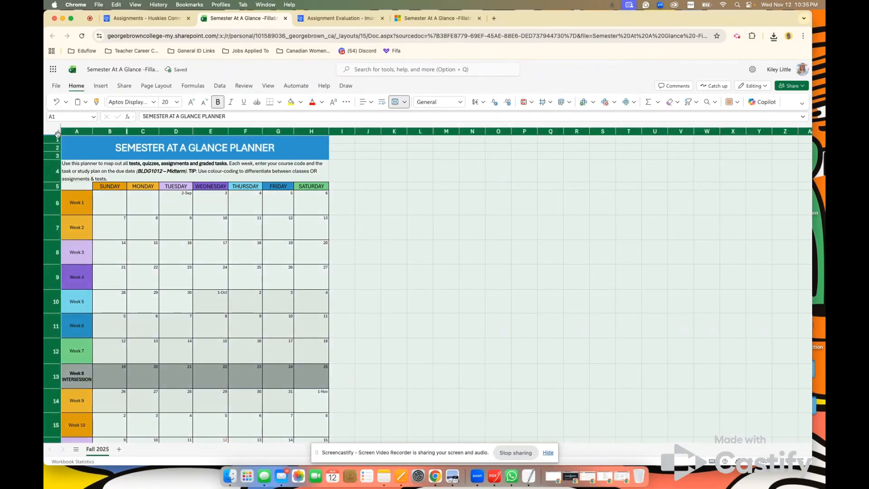
right_click(69, 141)
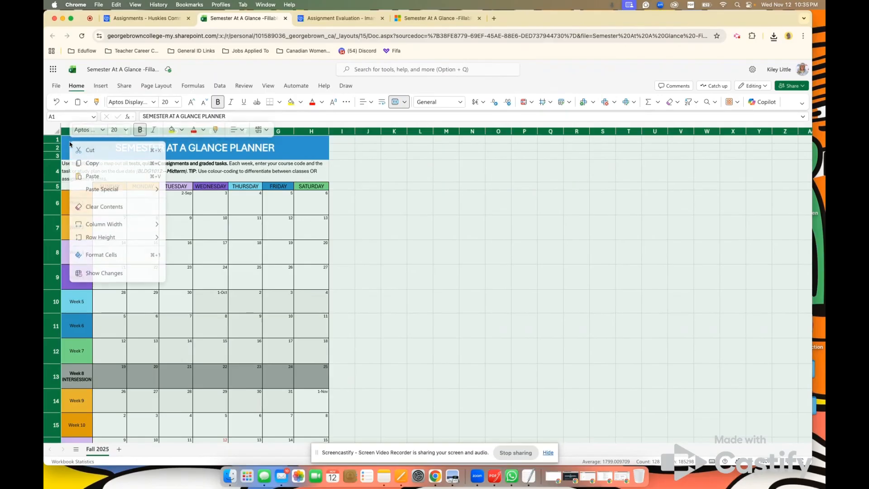
click(98, 165)
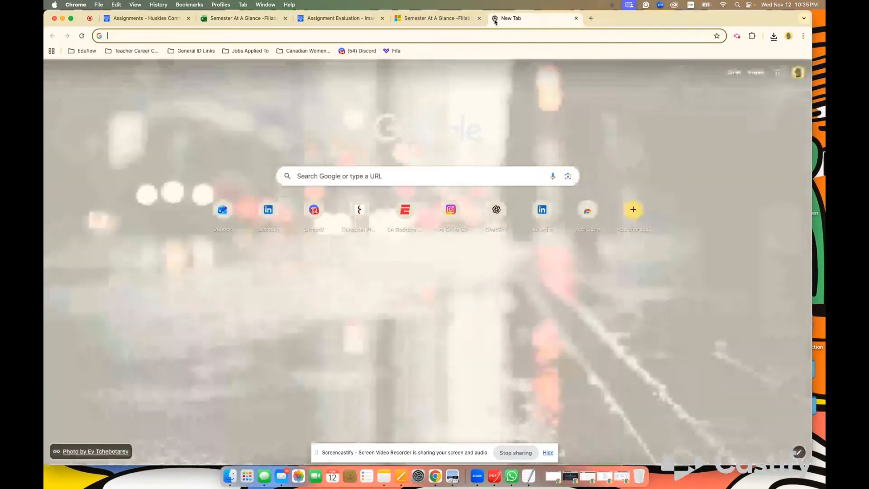
Open Google Drive in a new browser tab and create a blank Google Sheets spreadsheet
click(494, 18)
click(779, 73)
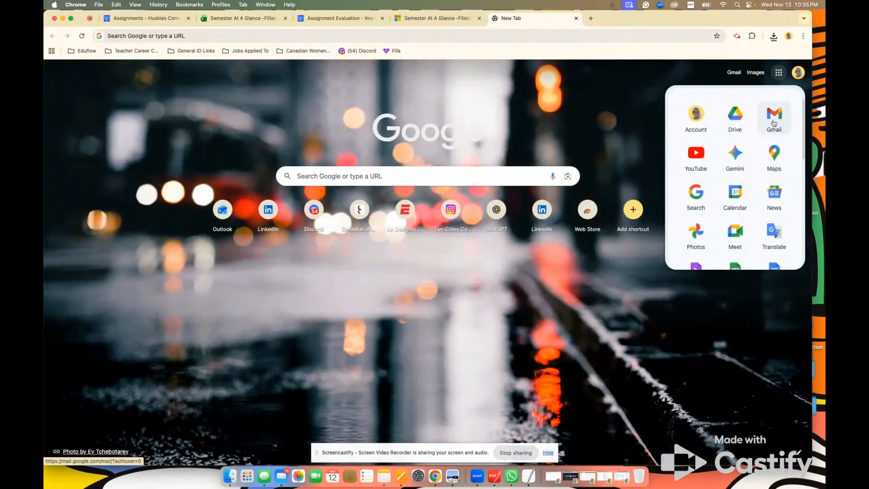
click(732, 122)
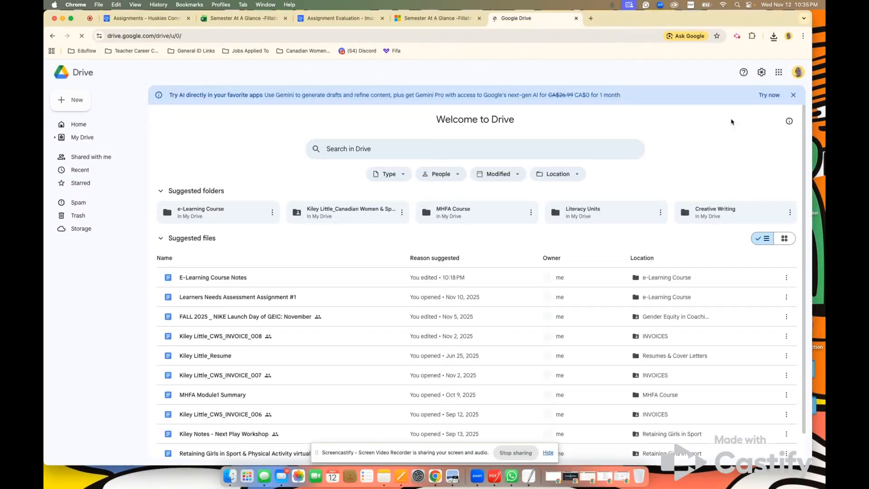
click(72, 100)
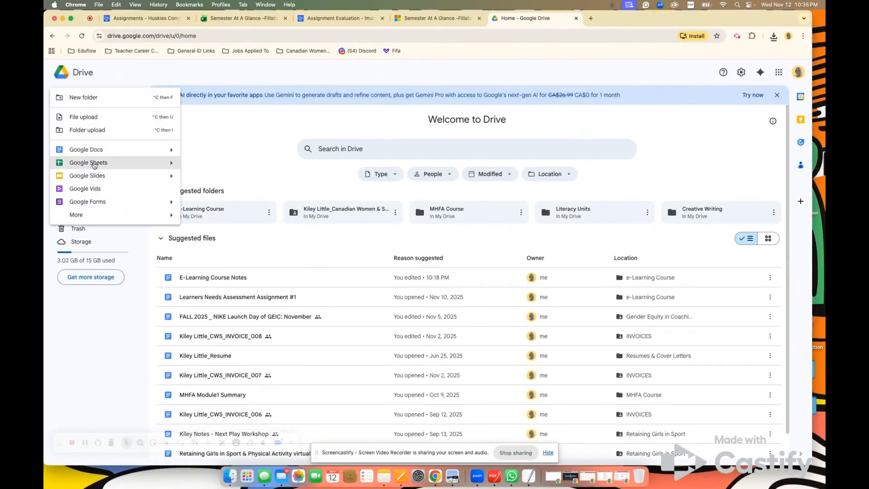
click(94, 164)
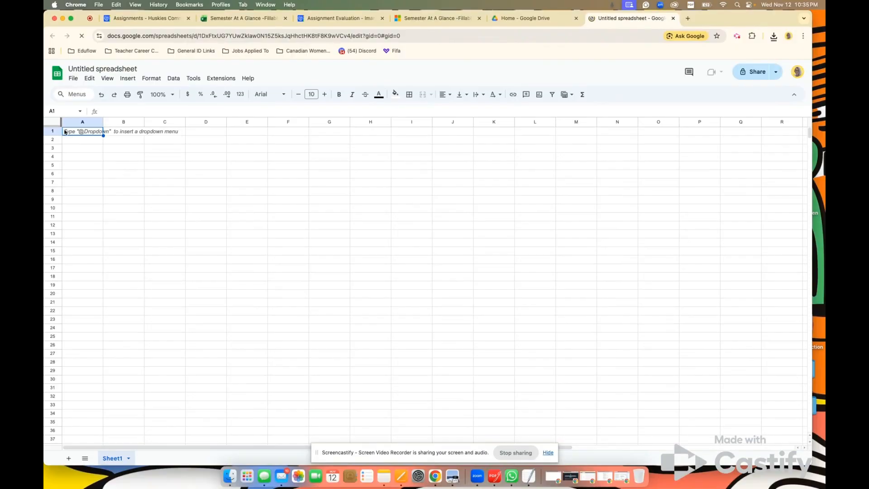
Paste the copied planner at cell A1 of the blank spreadsheet and compare it with the original workbook
right_click(76, 132)
click(100, 166)
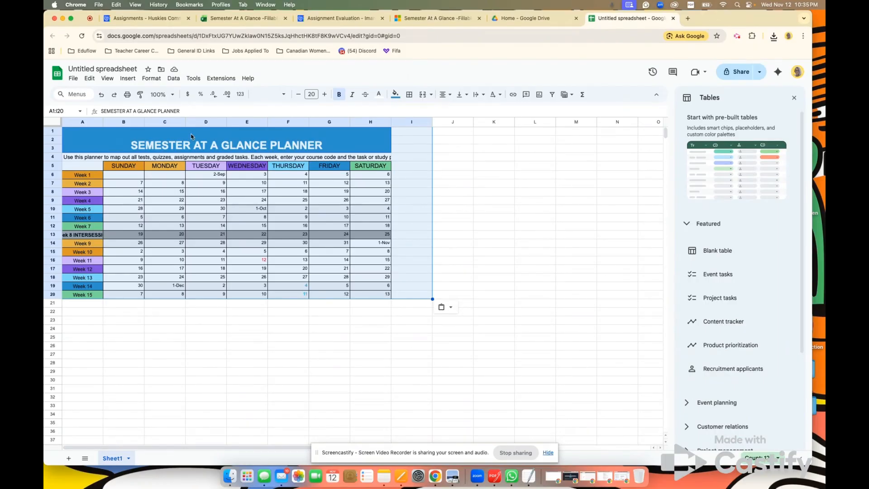
click(247, 19)
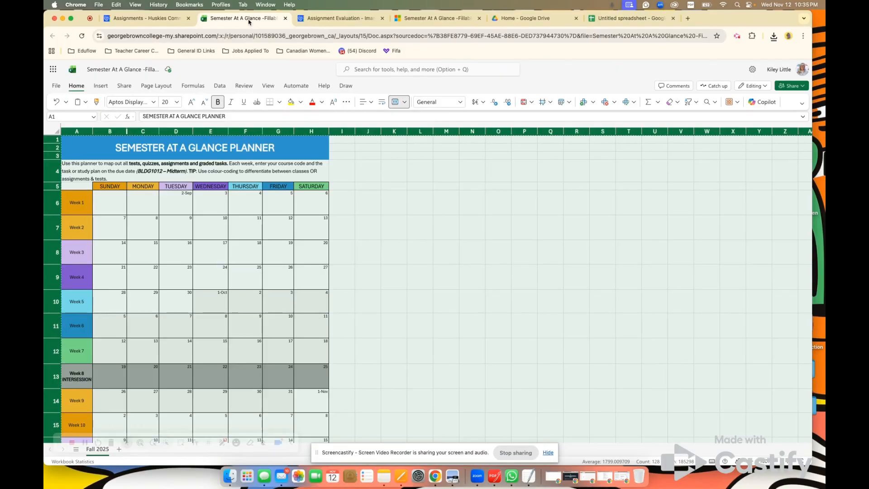
click(629, 18)
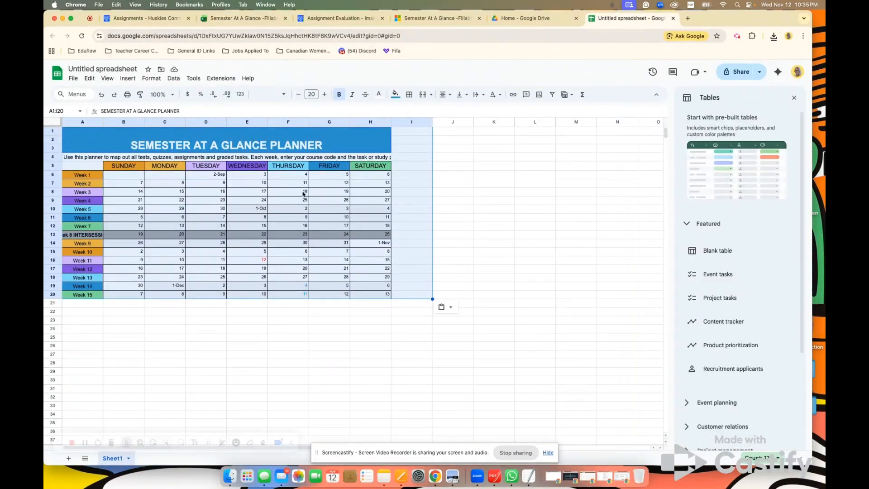
Increase the height of the Week 1 and Week 2 rows and widen the Sunday column of the pasted planner
click(113, 329)
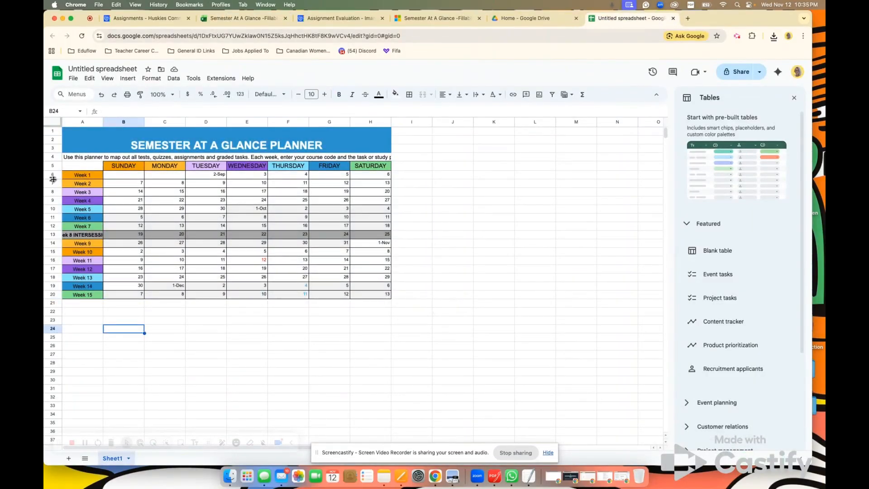
drag(54, 179, 54, 191)
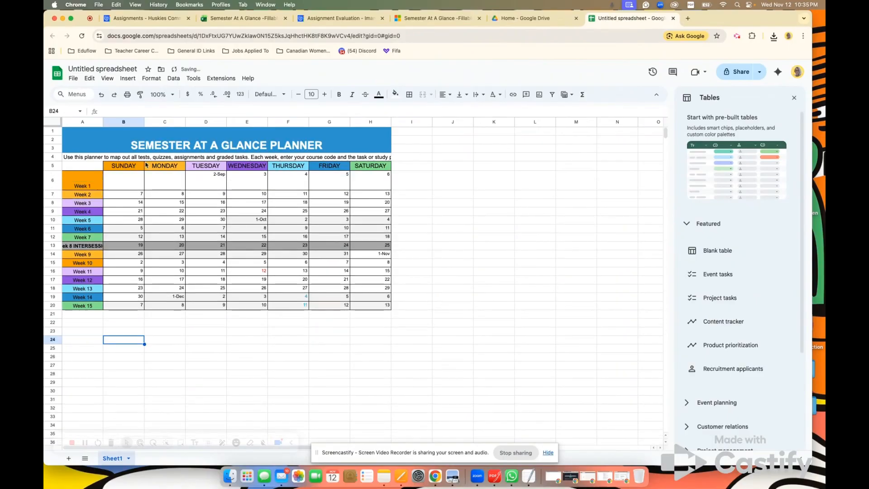
drag(145, 121, 158, 121)
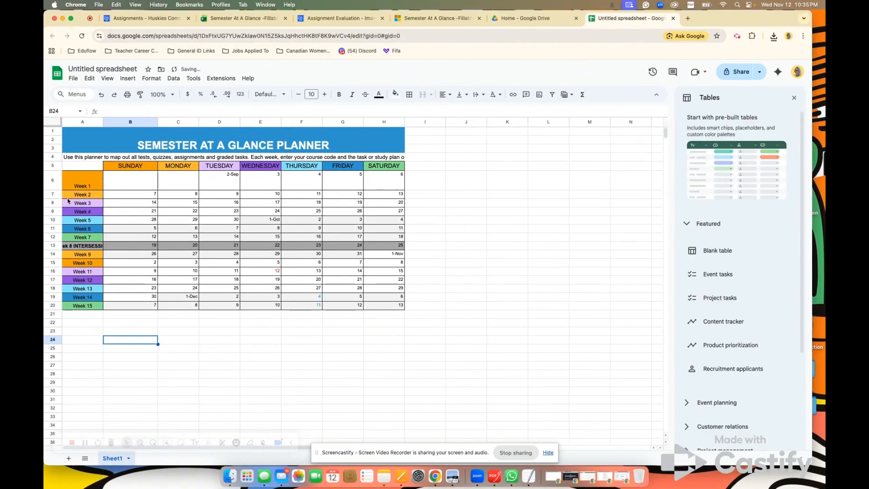
drag(54, 198, 52, 212)
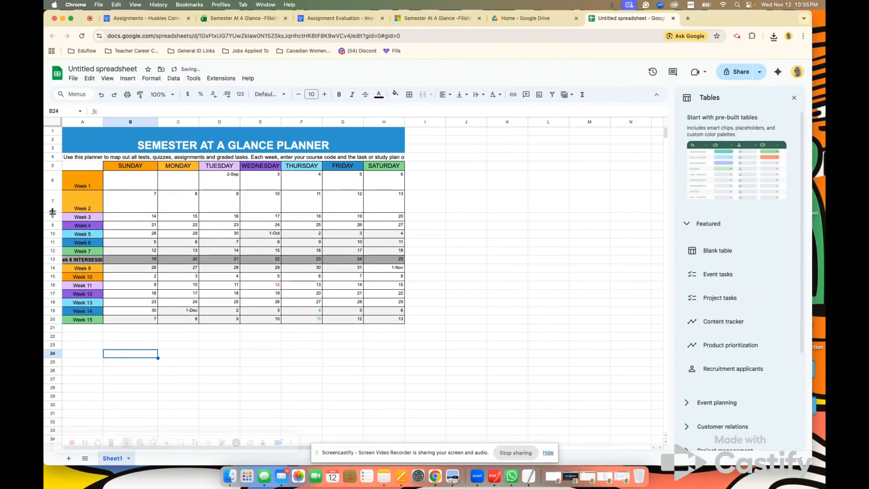
Open the downloaded Semester At A Glance -Fillable.xlsx in Numbers, continue past the What's New window and select the Week 1 Sunday cell
click(222, 18)
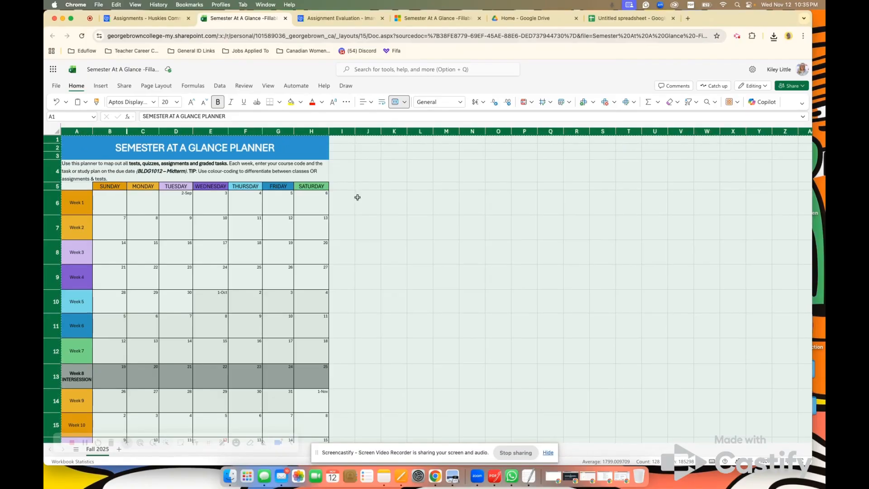
click(437, 17)
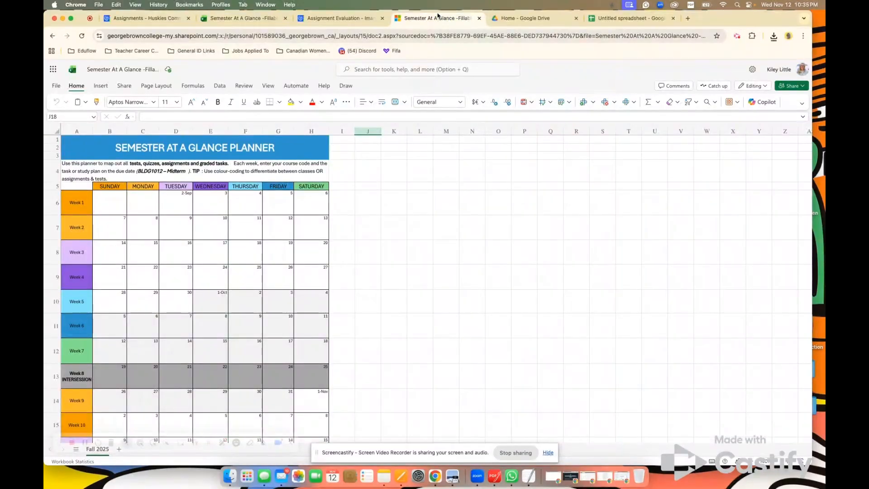
click(245, 18)
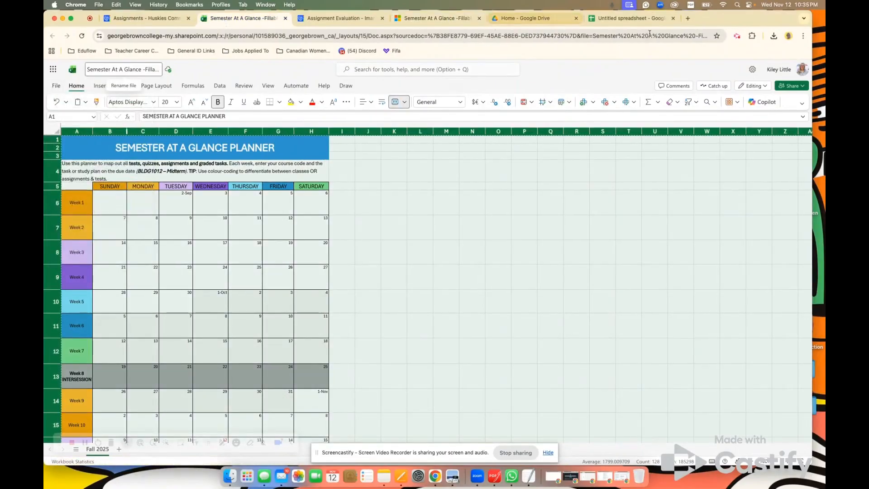
click(774, 36)
click(699, 77)
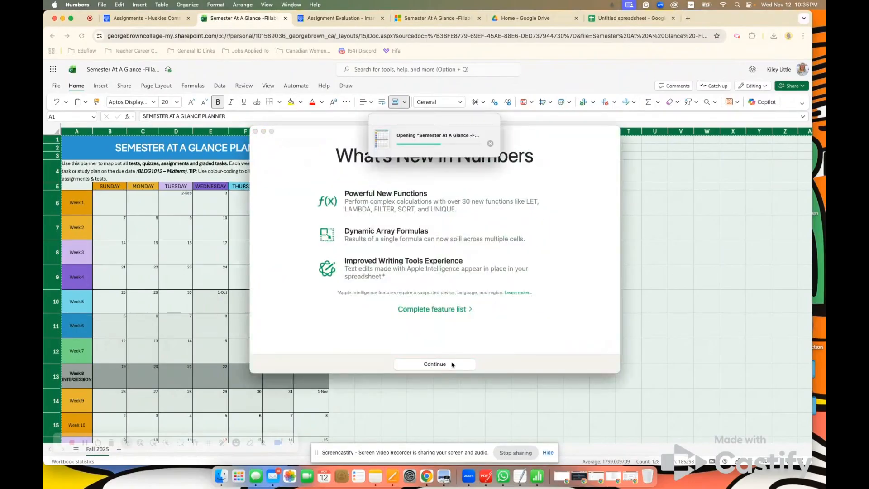
click(452, 365)
click(450, 369)
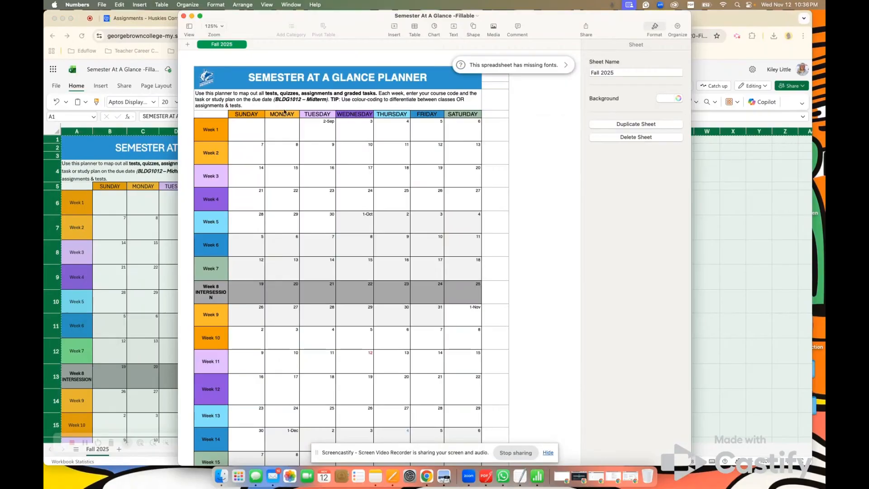
click(248, 137)
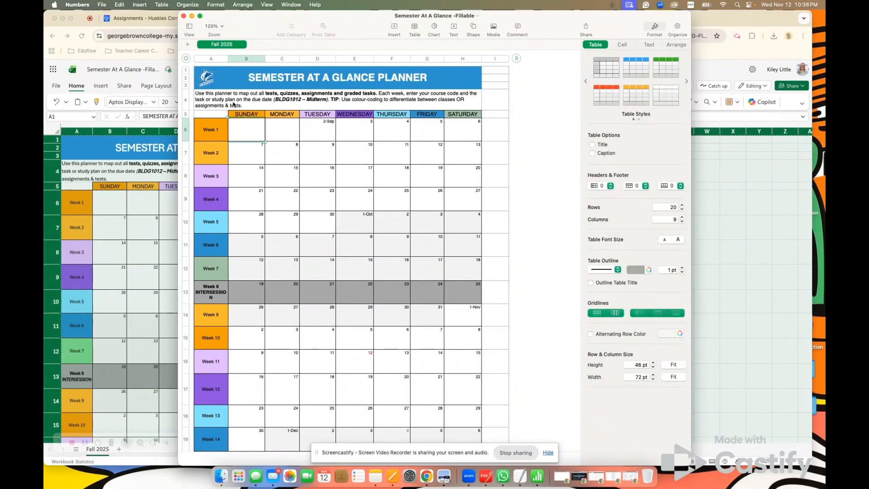
Close the Numbers copy of the planner and select the Week 2 Tuesday cell in the Excel for the web workbook
click(277, 102)
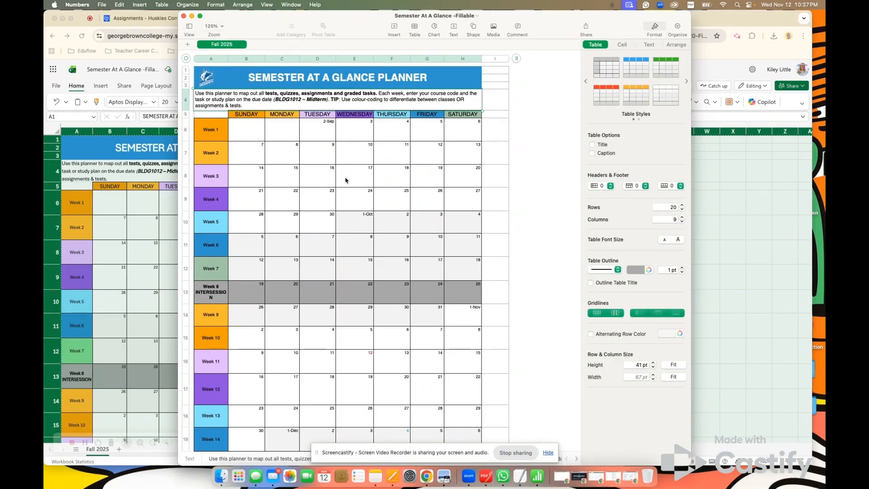
click(183, 17)
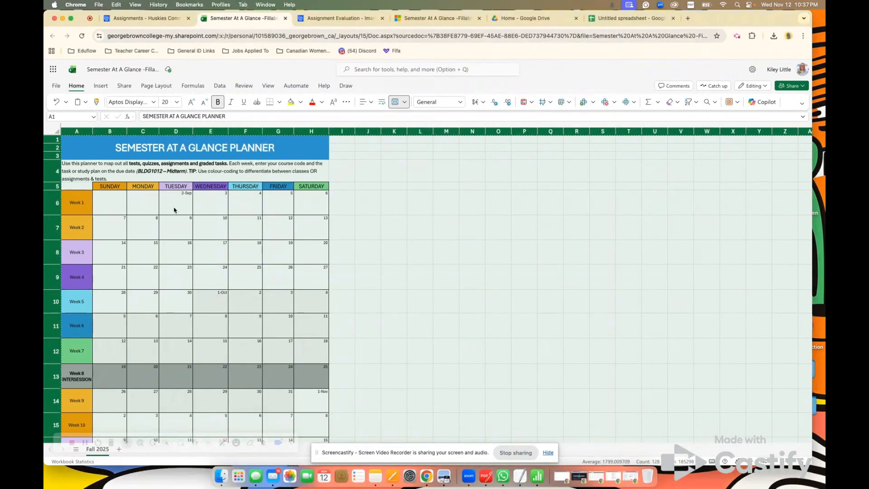
click(175, 234)
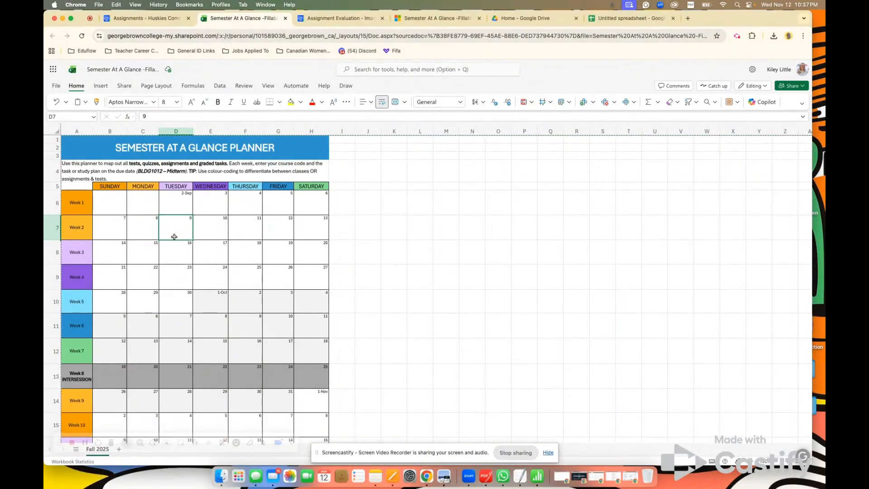
Open the ISSS1072 course outline from Submission 2 and review its assignment policy and the Week 1 and Week 2 evaluations
click(348, 20)
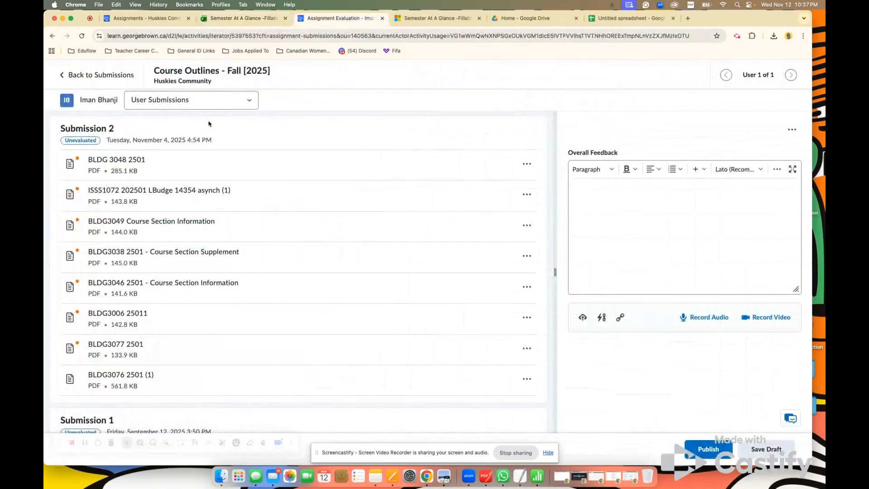
click(131, 161)
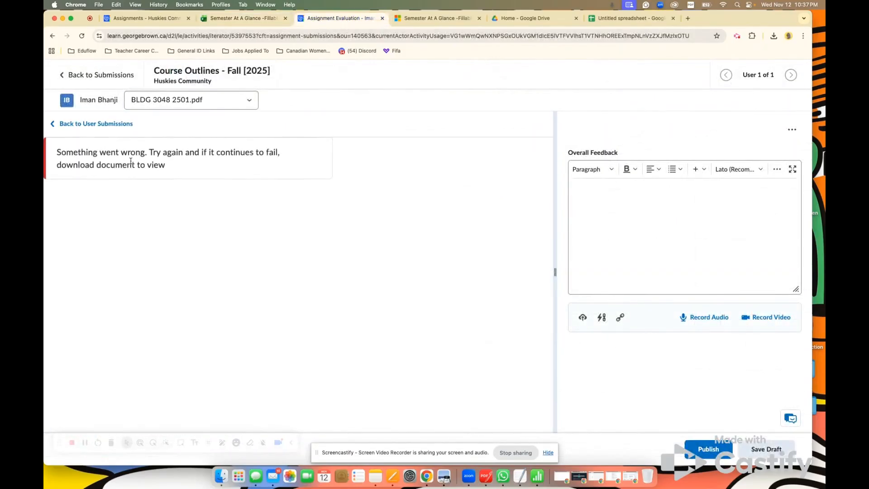
click(97, 124)
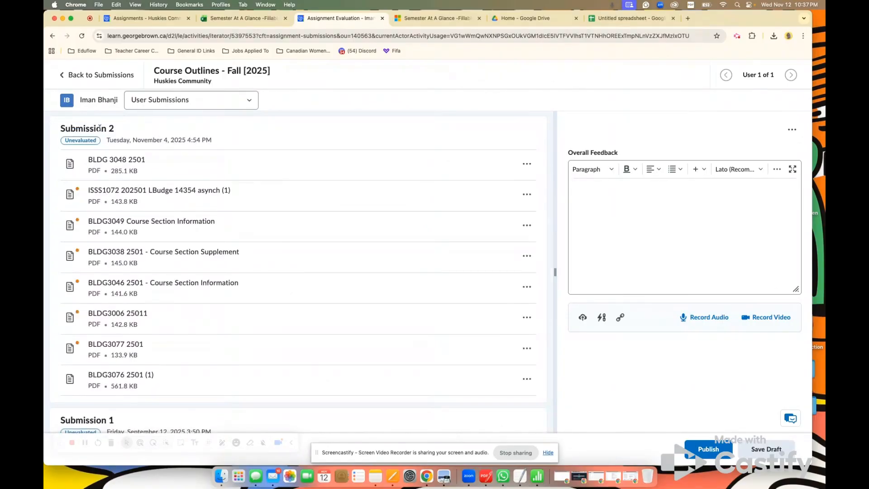
click(135, 193)
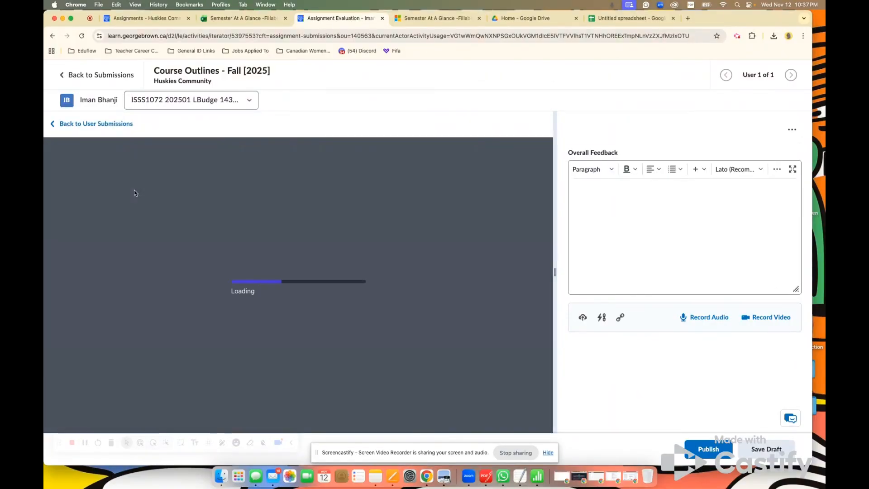
scroll(239, 319, down, 10)
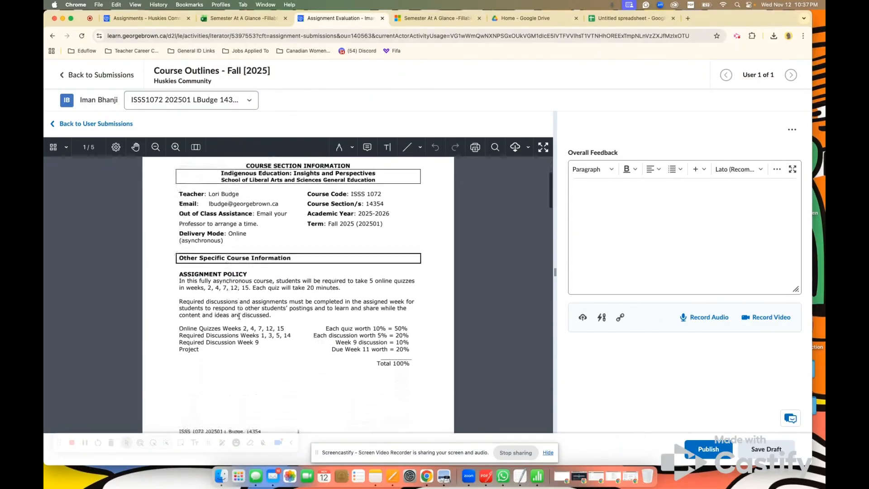
scroll(240, 319, down, 15)
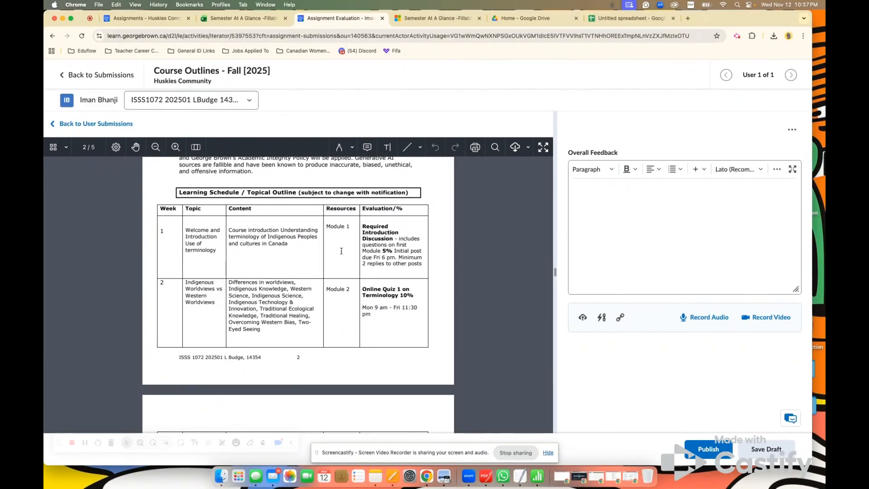
scroll(349, 268, down, 2)
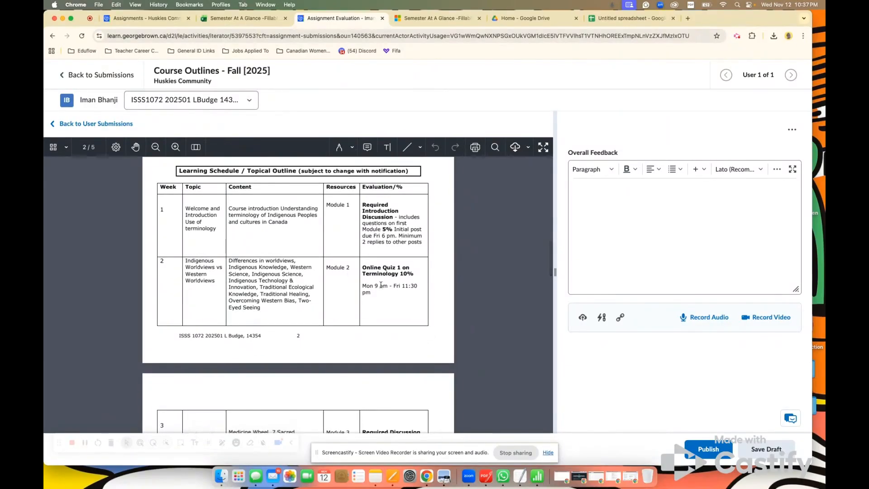
scroll(388, 305, down, 2)
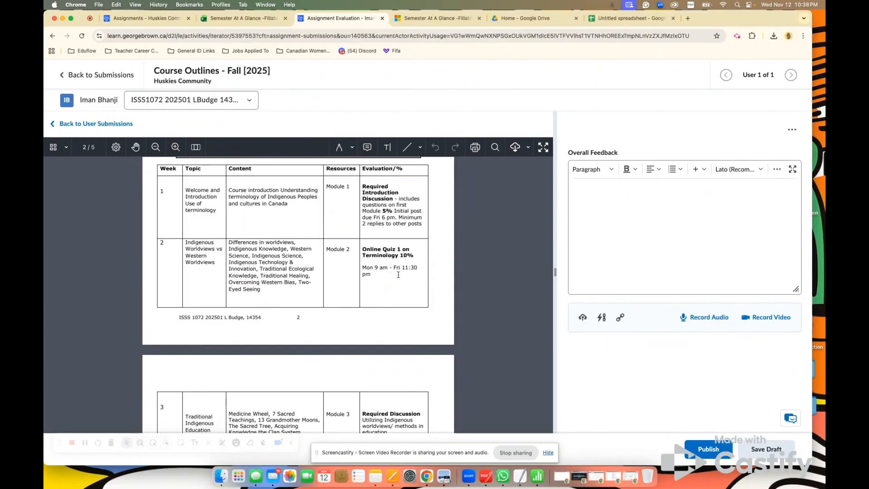
scroll(403, 275, up, 4)
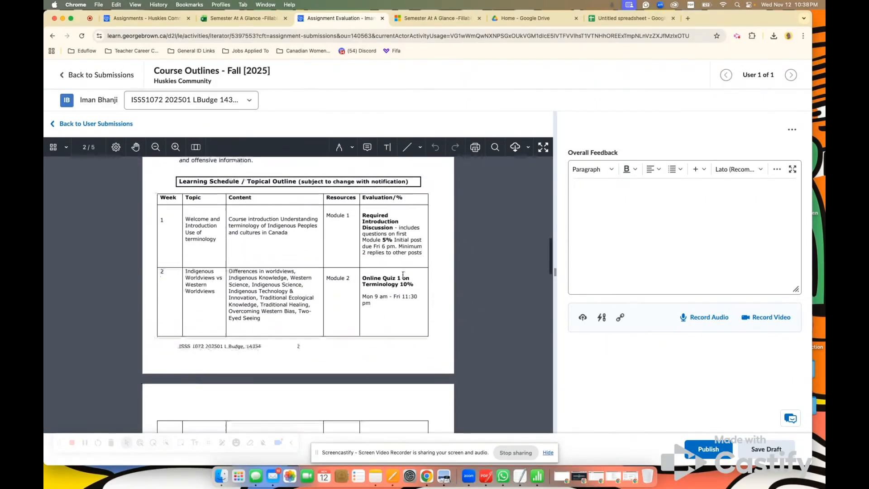
scroll(403, 274, down, 1)
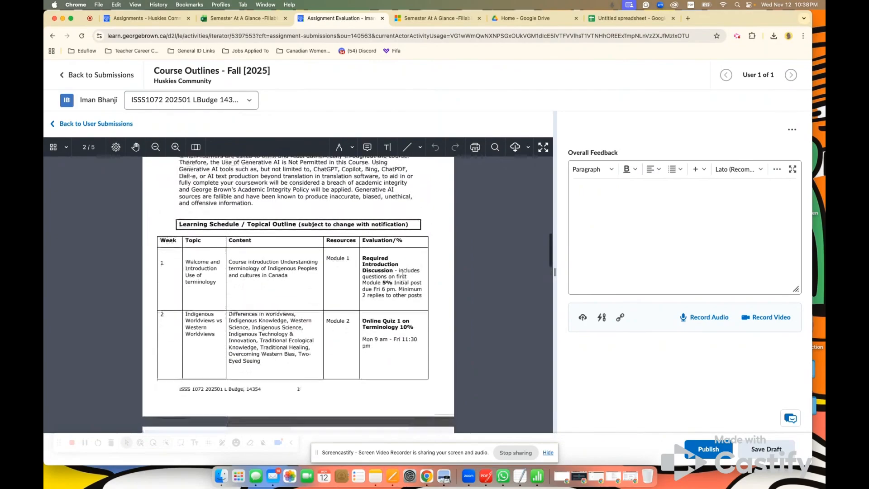
Add "ISSS1072 Quiz - 10%" after the date in the planner's Week 2 Wednesday cell
click(252, 19)
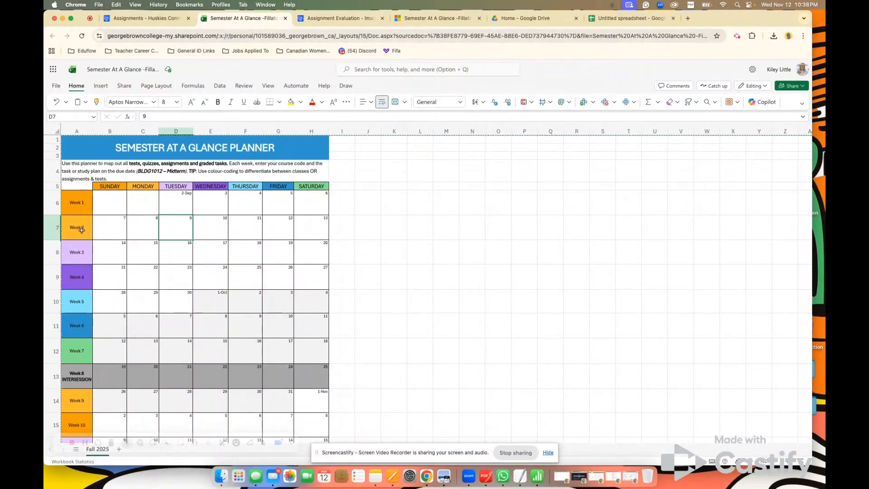
click(212, 227)
double_click(213, 226)
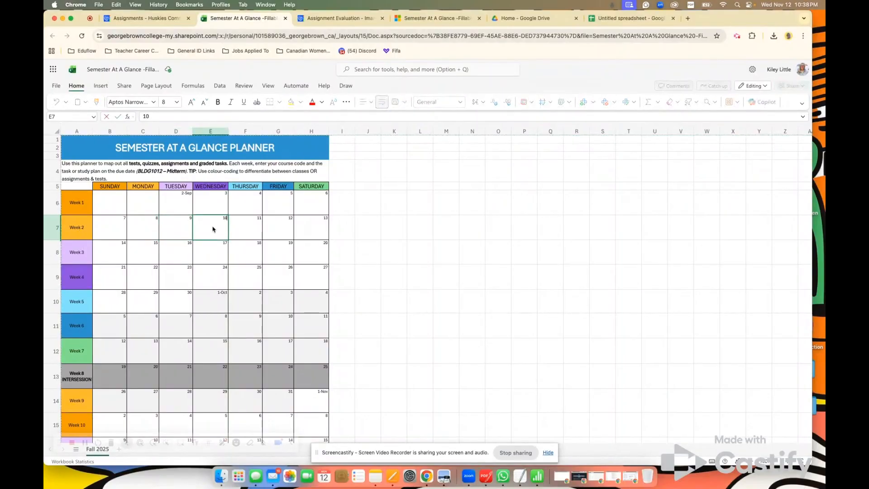
click(170, 116)
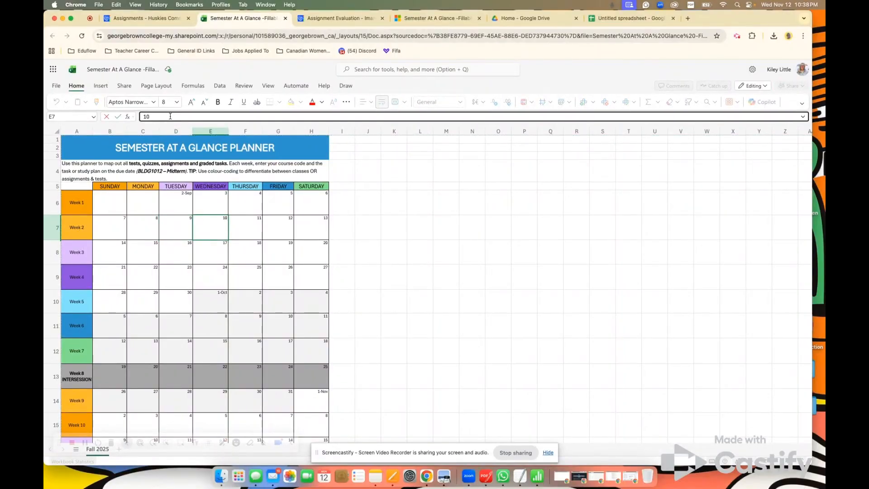
text(ISS)
click(340, 19)
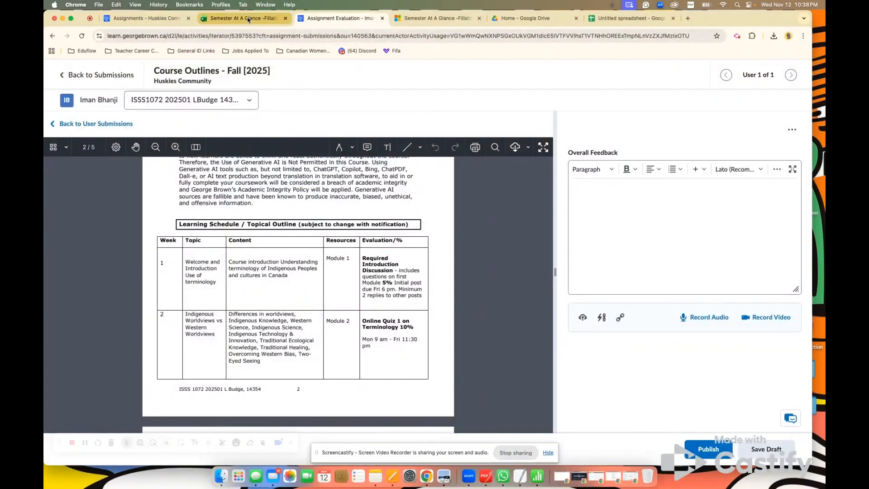
click(248, 19)
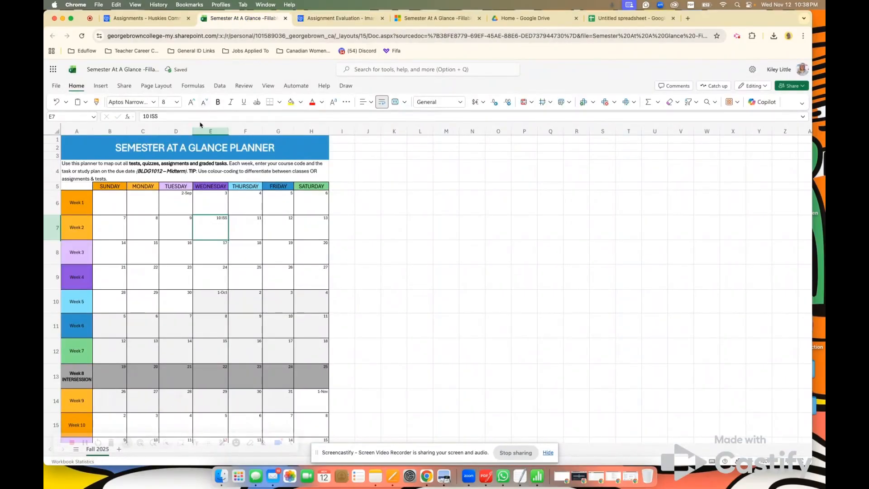
text(S)
text(10)
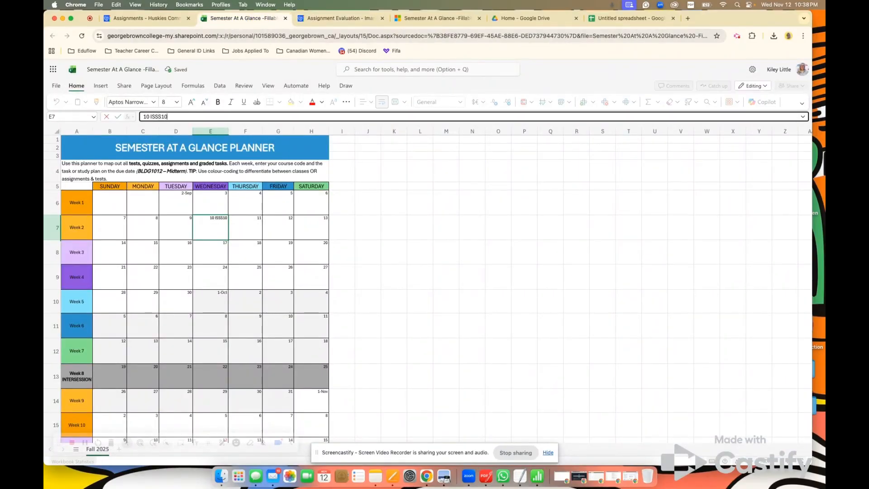
text(72 Quiz - 10)
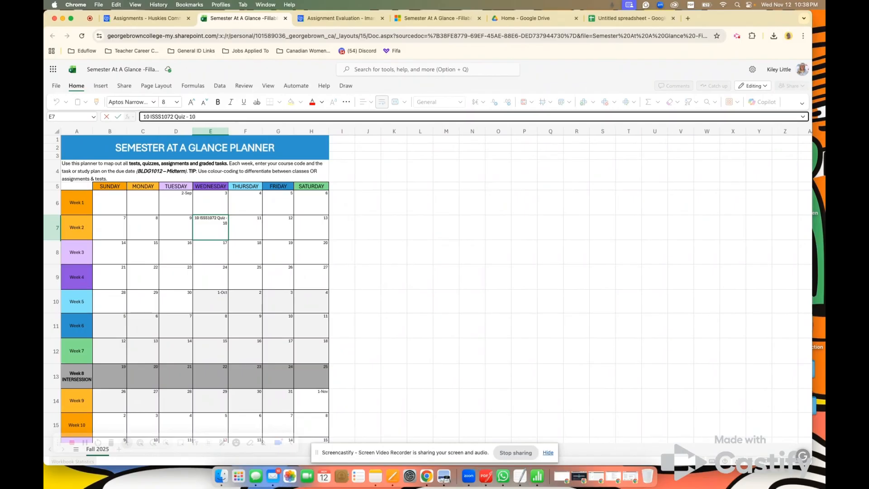
text(%)
Format only the ISSS1072 quiz text in the Week 2 Wednesday cell as dark red, bold, size 10
click(213, 231)
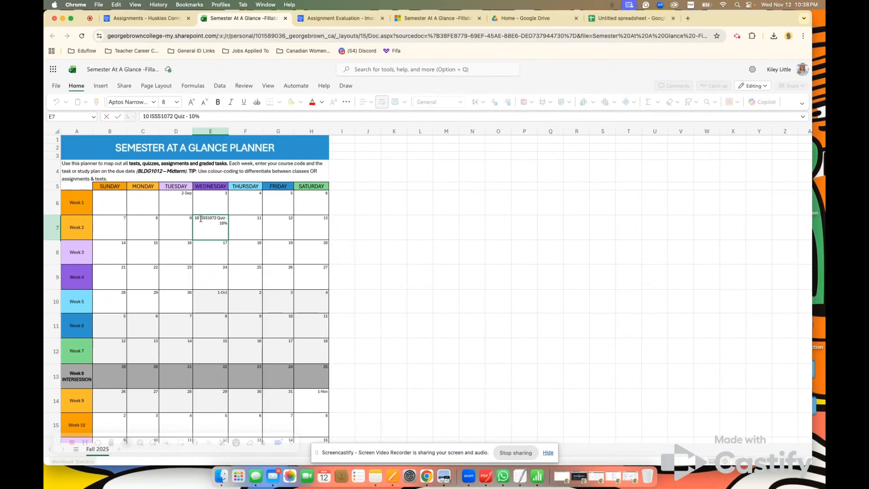
drag(200, 220, 226, 224)
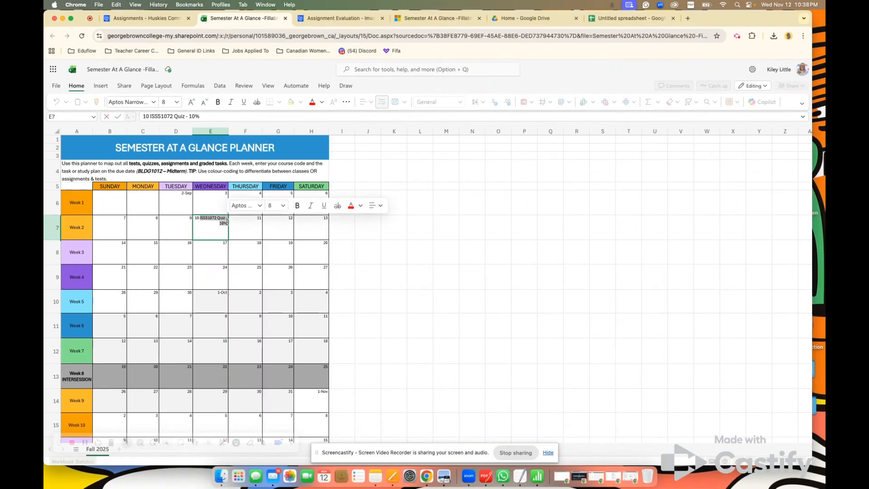
click(321, 102)
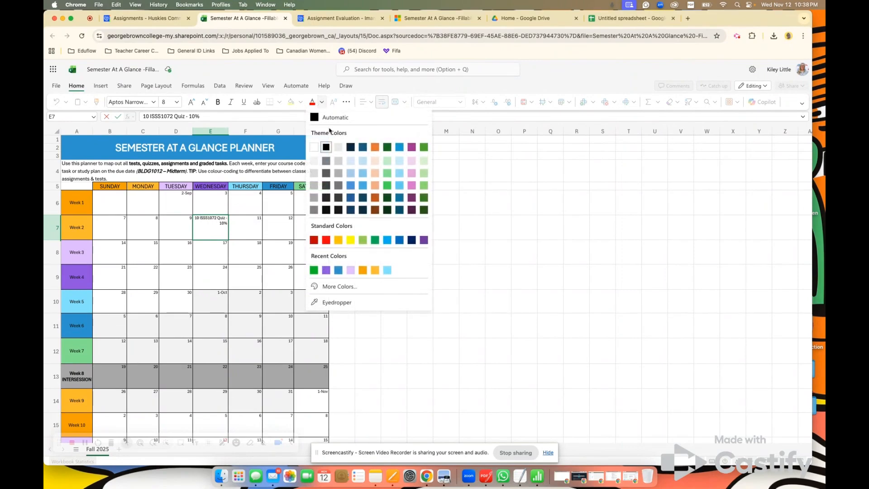
click(314, 240)
click(218, 101)
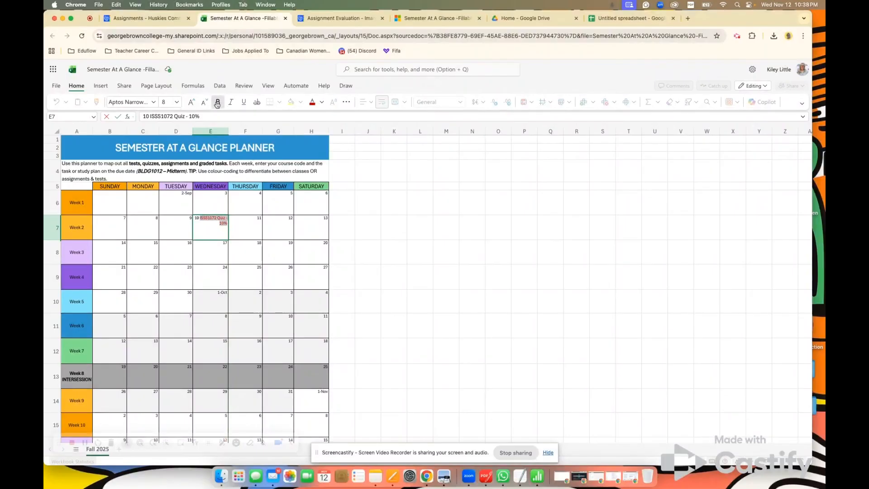
click(176, 102)
click(171, 138)
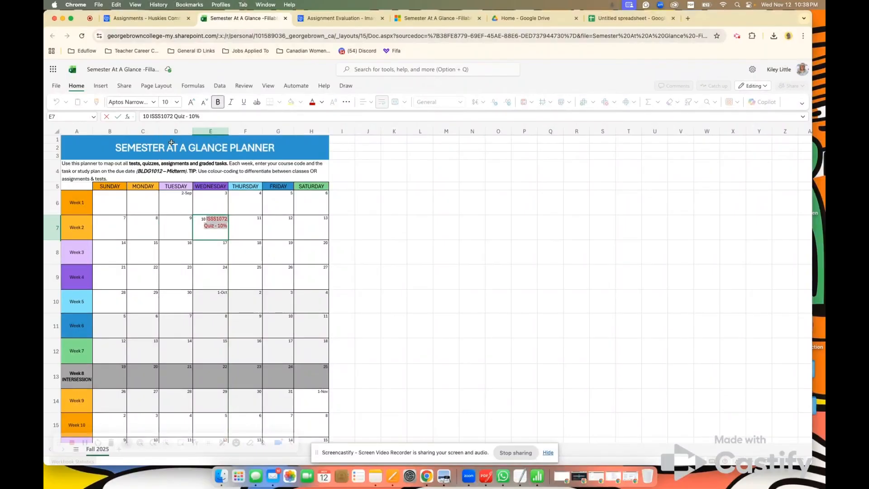
click(209, 236)
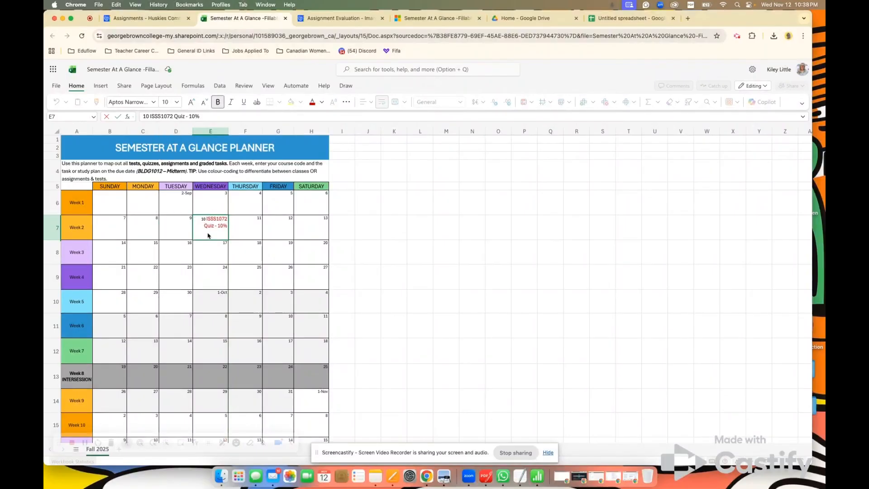
Check the outline's Week 3 evaluation and add "ISSS1072- Disccusion 5%" after the date in the Week 3 Wednesday cell, reusing the copied course code
click(342, 18)
scroll(293, 294, down, 5)
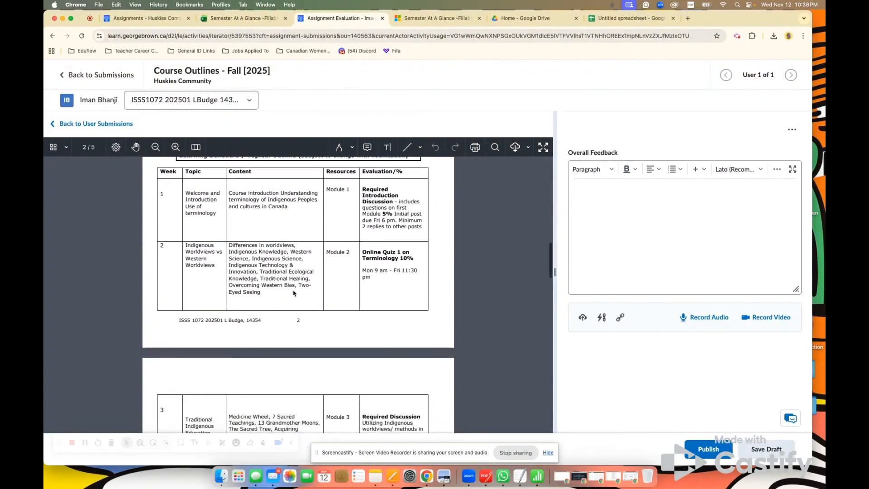
scroll(289, 381, down, 1)
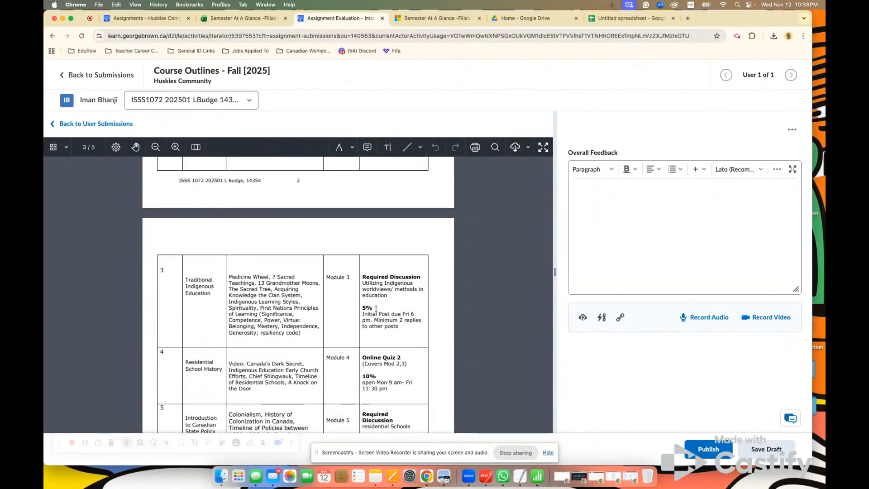
click(256, 19)
double_click(208, 221)
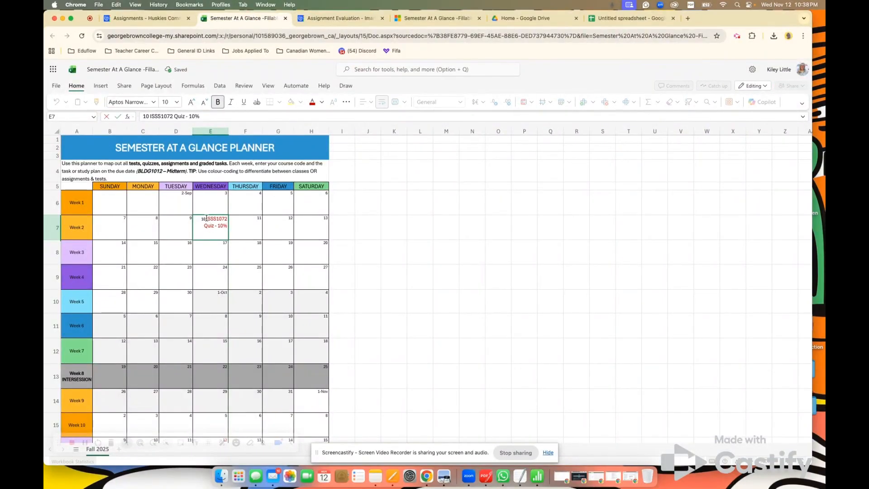
drag(207, 219, 227, 218)
key(super+c)
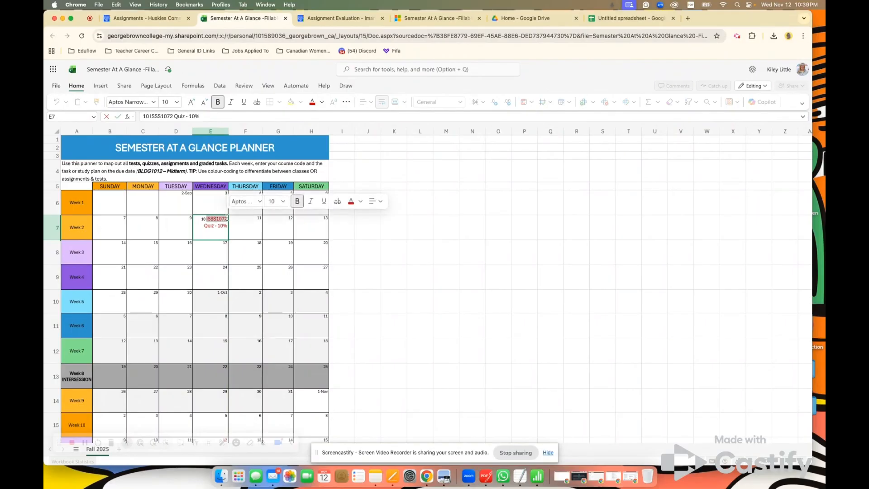
click(211, 250)
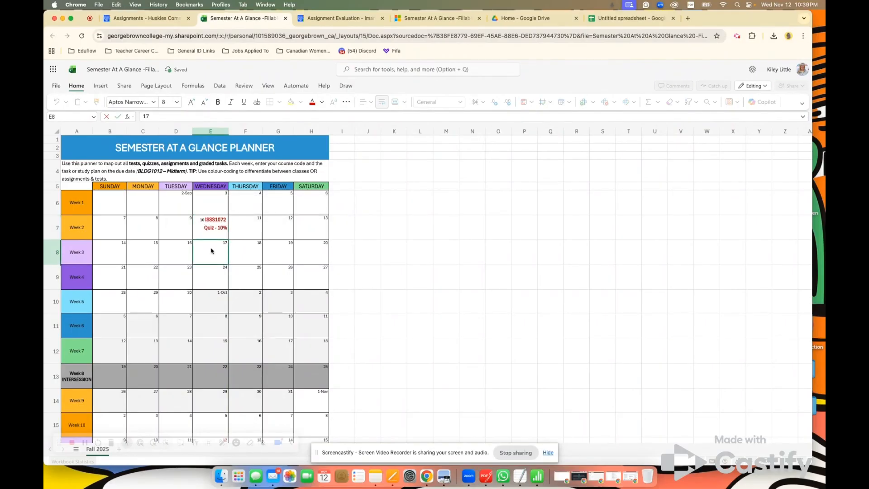
key(super+v)
text(- Disccsu)
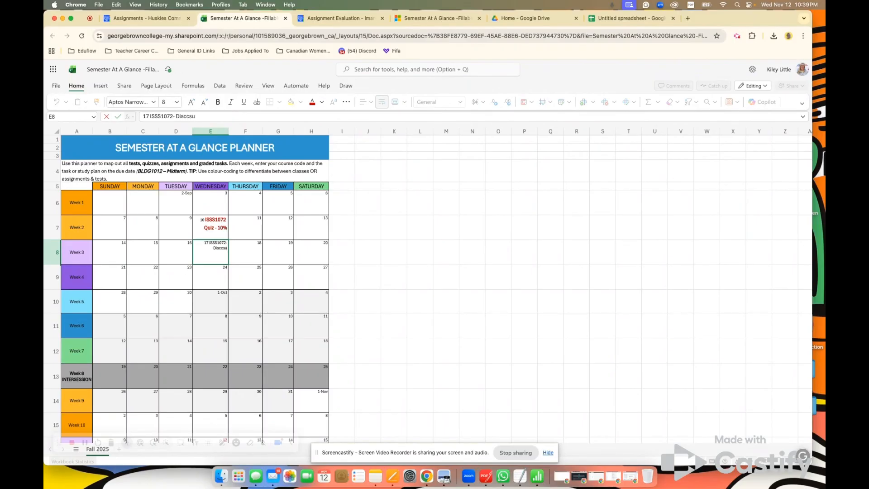
key(BackSpace)
text(ussion 5%)
Format only the ISSS1072 discussion text in the Week 3 Wednesday cell as dark red, bold, size 9
drag(208, 241, 228, 250)
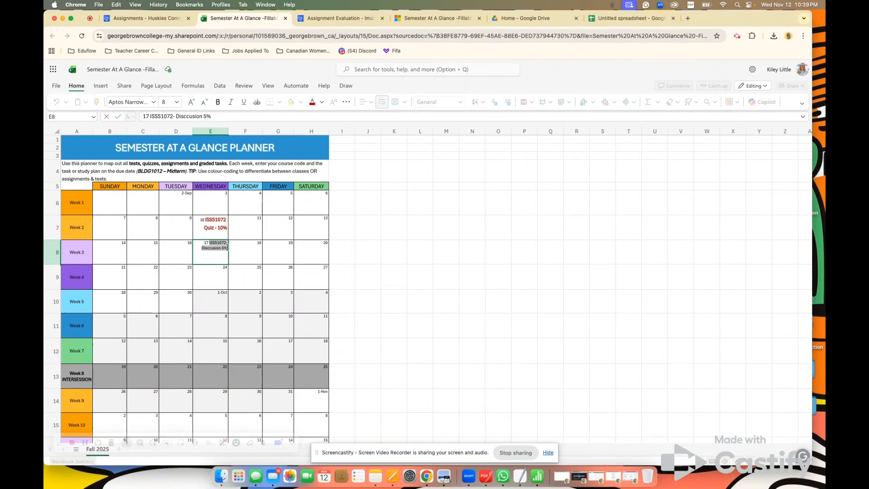
click(313, 102)
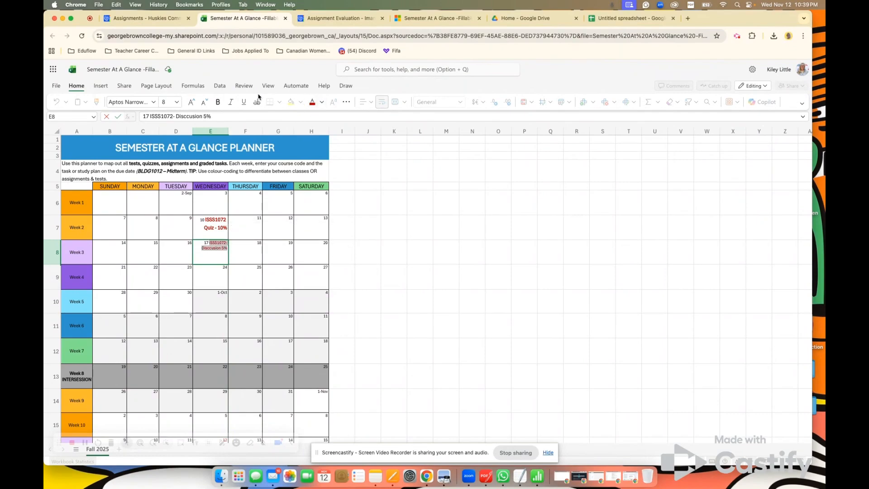
click(218, 102)
click(177, 102)
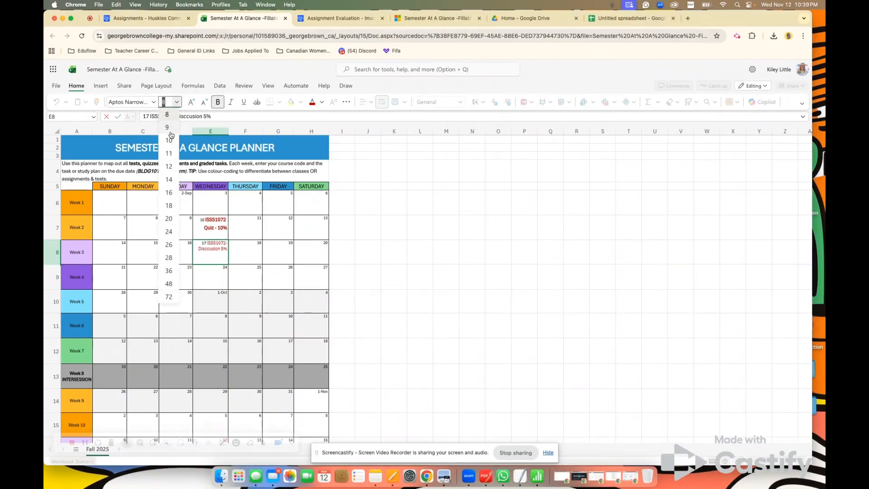
click(168, 128)
Review the remaining evaluations in the ISSS1072 outline's weekly schedule, from Week 3 through the intersession
click(339, 18)
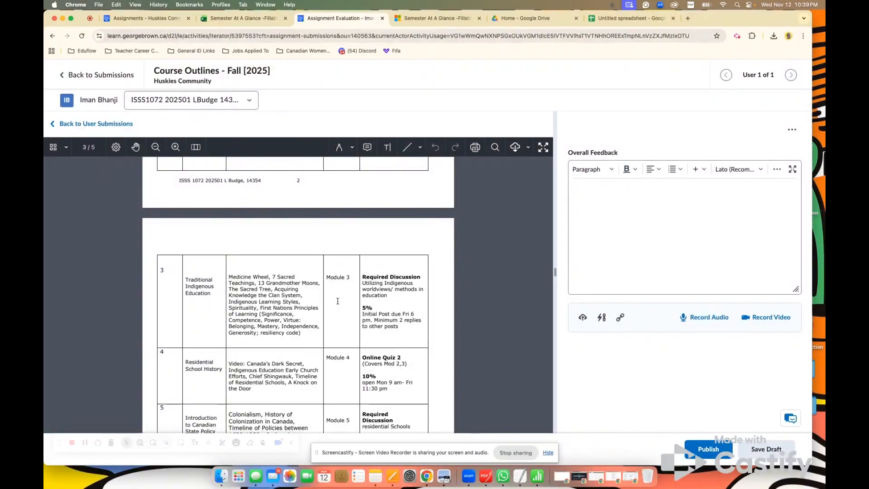
scroll(338, 301, down, 4)
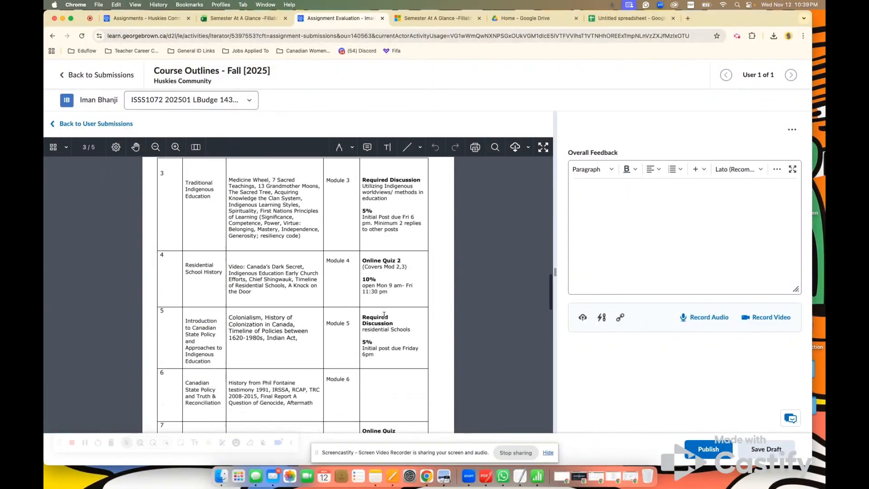
scroll(384, 315, down, 1)
scroll(376, 319, down, 7)
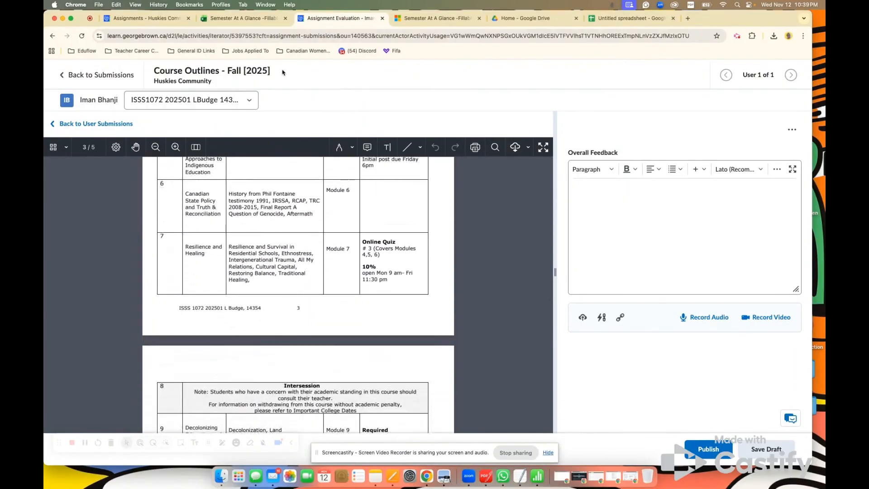
click(242, 18)
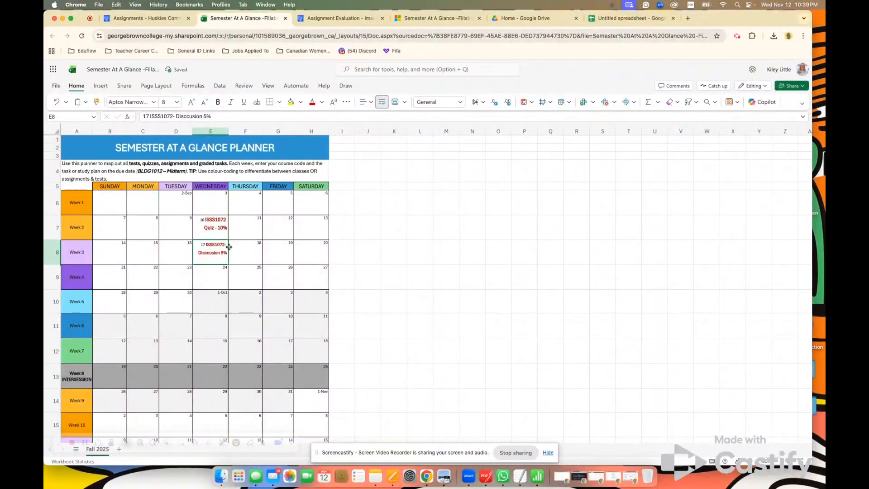
Open the BLDG3049 Course Section Information from Submission 2 and review the assessments due in its learning schedule
click(330, 19)
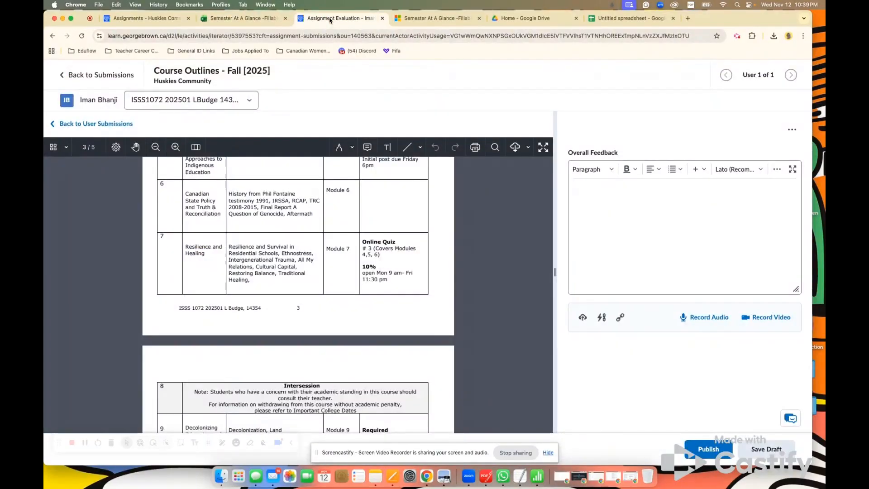
click(97, 124)
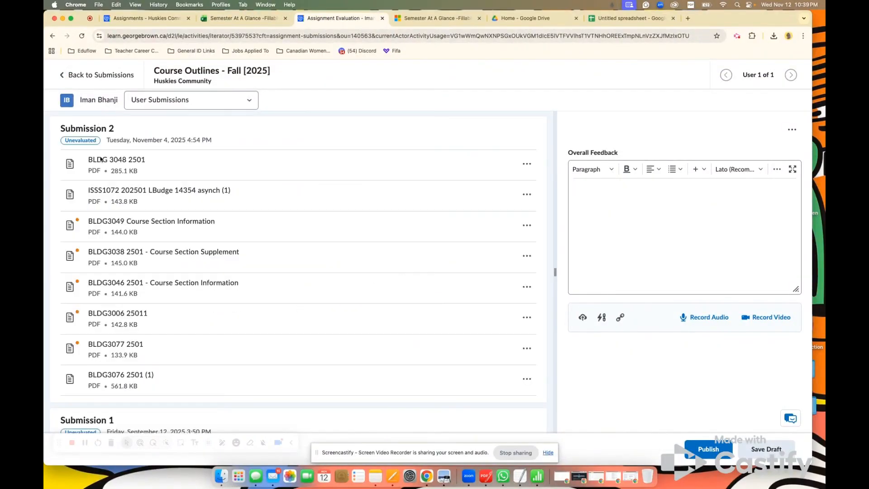
click(144, 222)
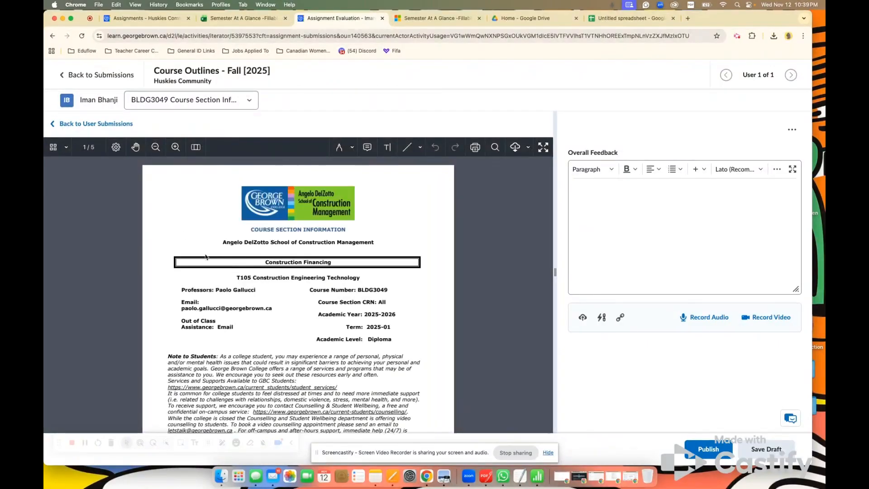
scroll(204, 359, down, 2)
scroll(203, 359, down, 6)
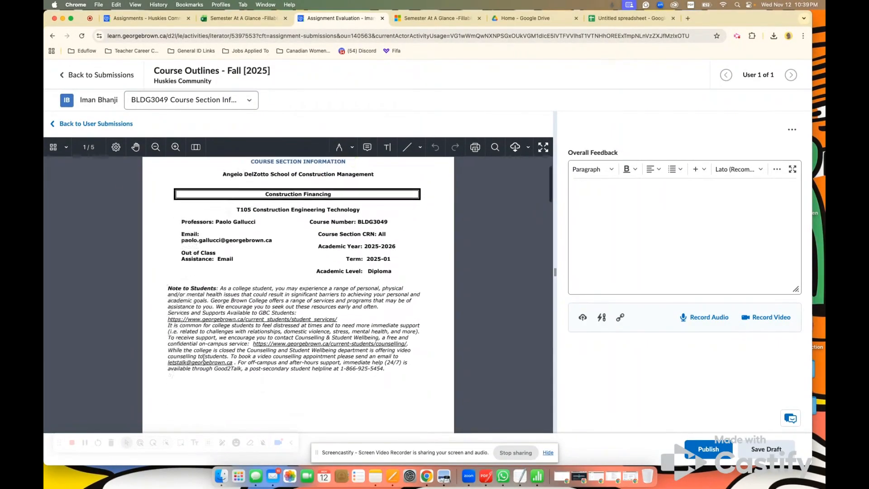
scroll(204, 361, down, 10)
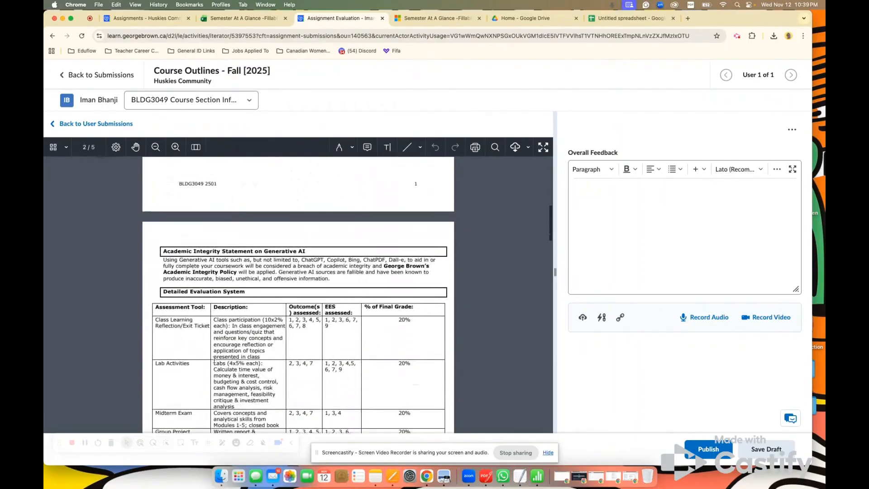
scroll(215, 362, down, 7)
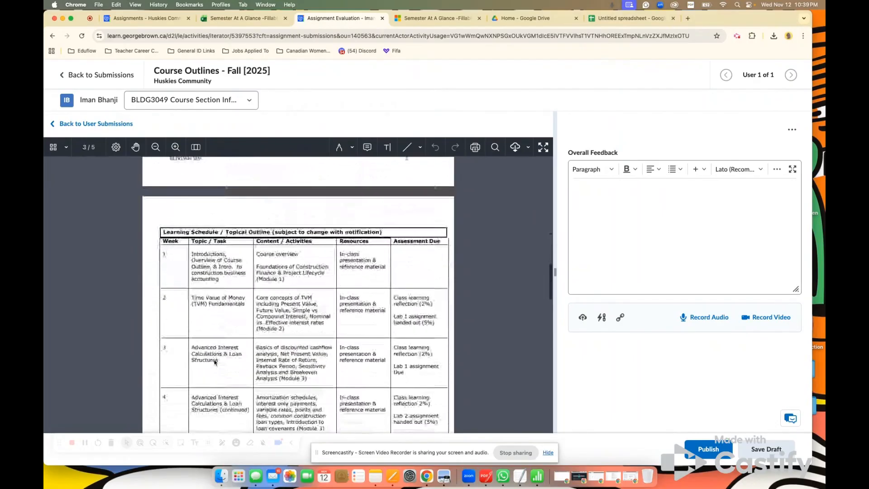
scroll(214, 360, down, 1)
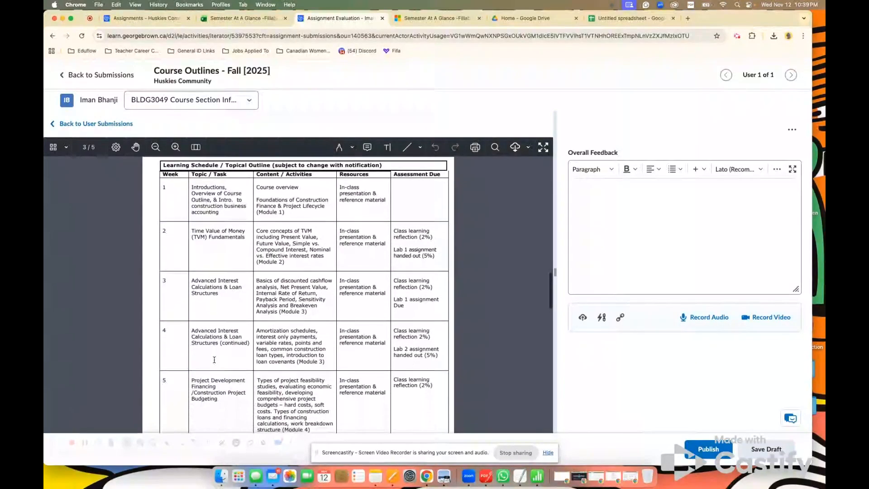
scroll(214, 360, down, 1)
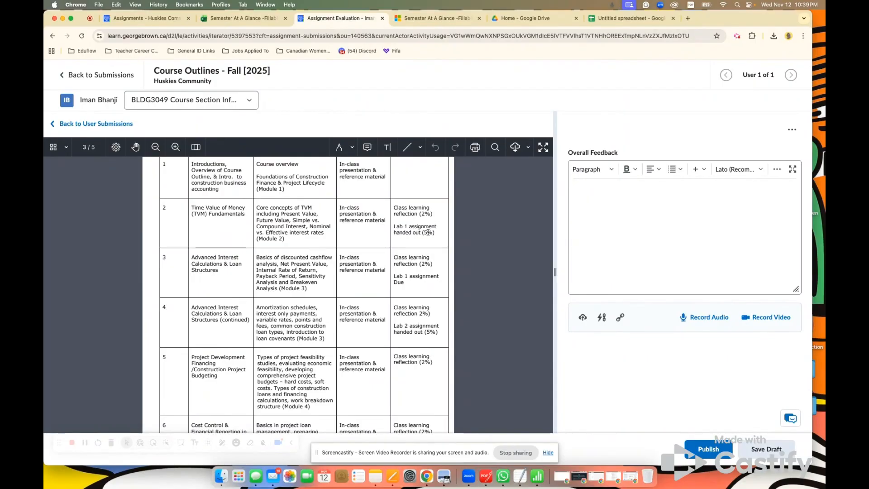
scroll(326, 237, up, 5)
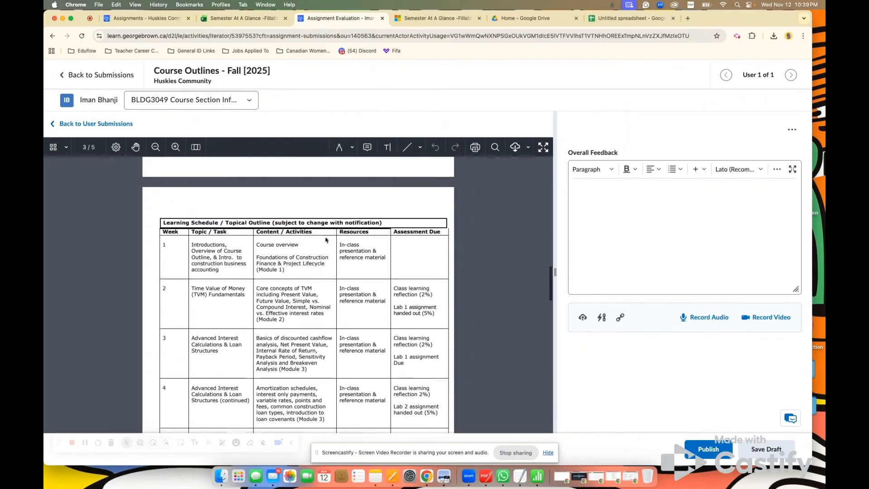
scroll(313, 190, down, 3)
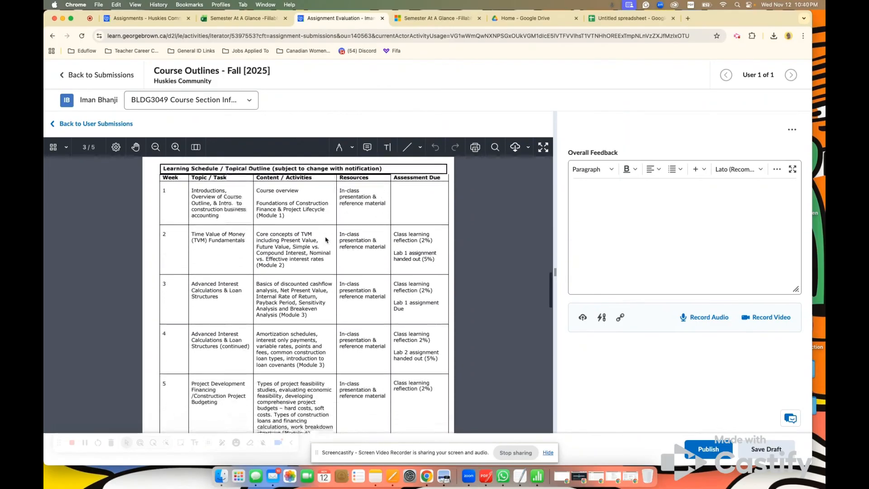
Check the BLDG3049 outline's Week 2 assessments and add "BLDG2049 Reflection 2%," after the date in the planner's Week 2 Monday cell
click(242, 19)
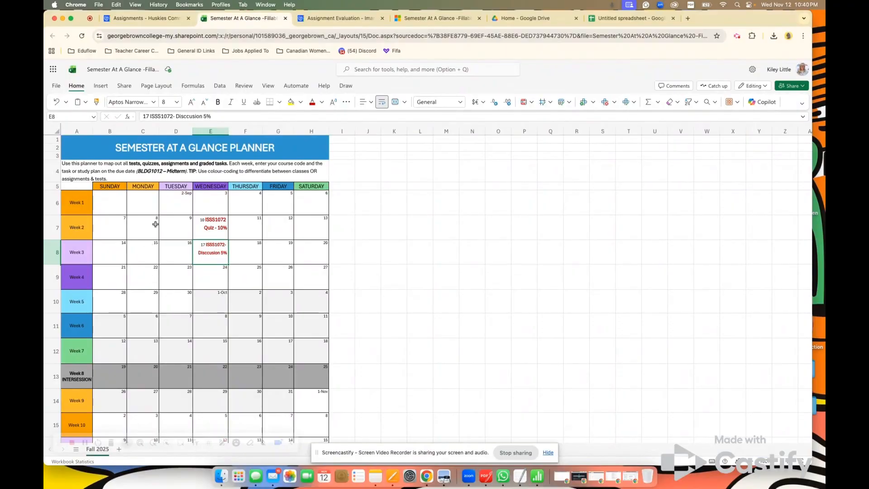
click(340, 18)
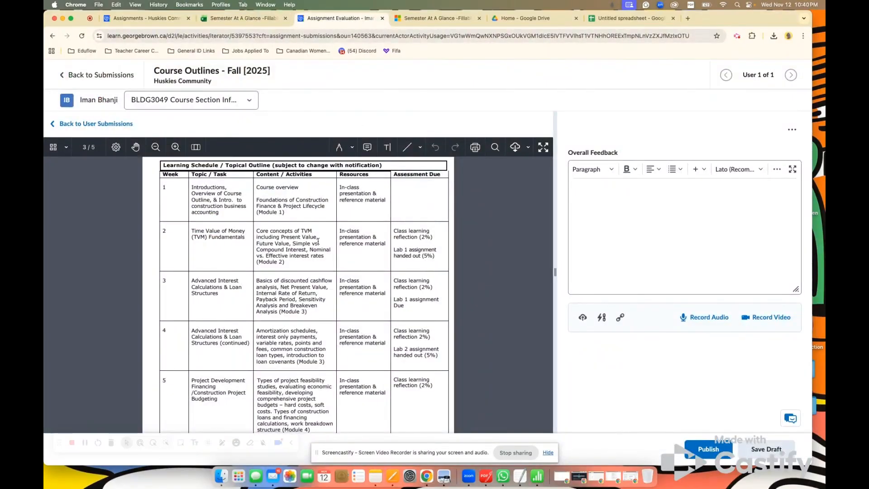
click(256, 19)
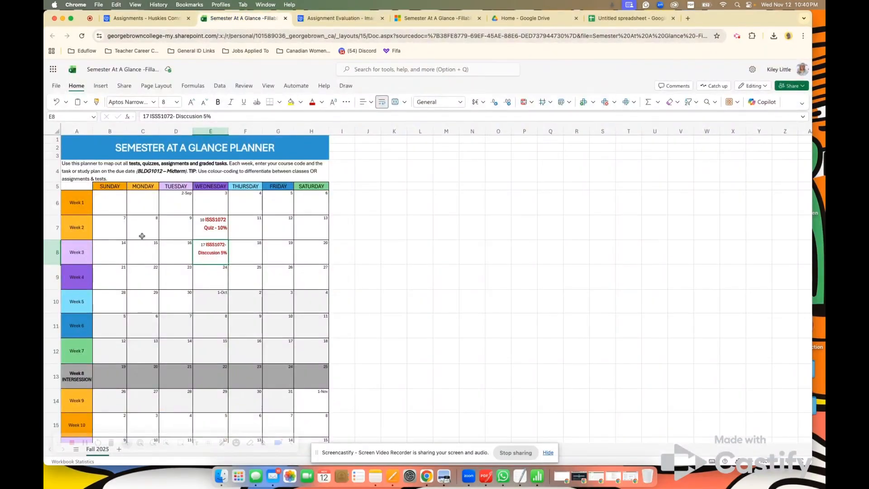
double_click(142, 236)
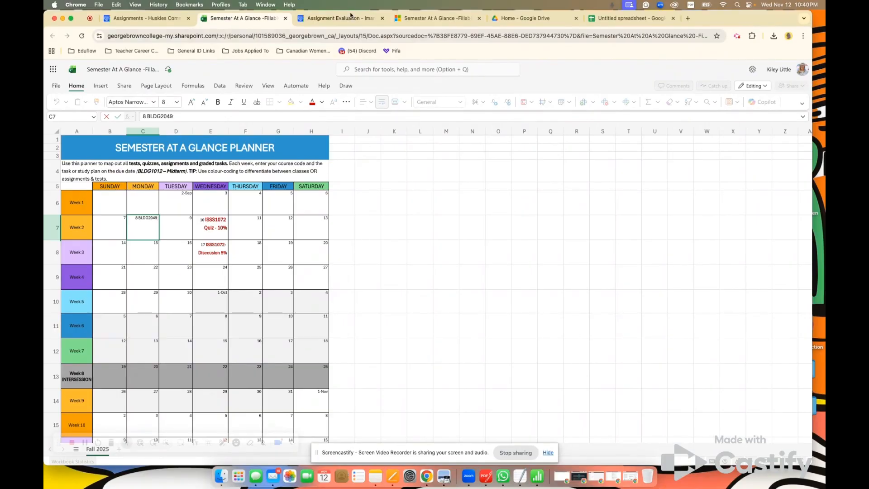
click(351, 16)
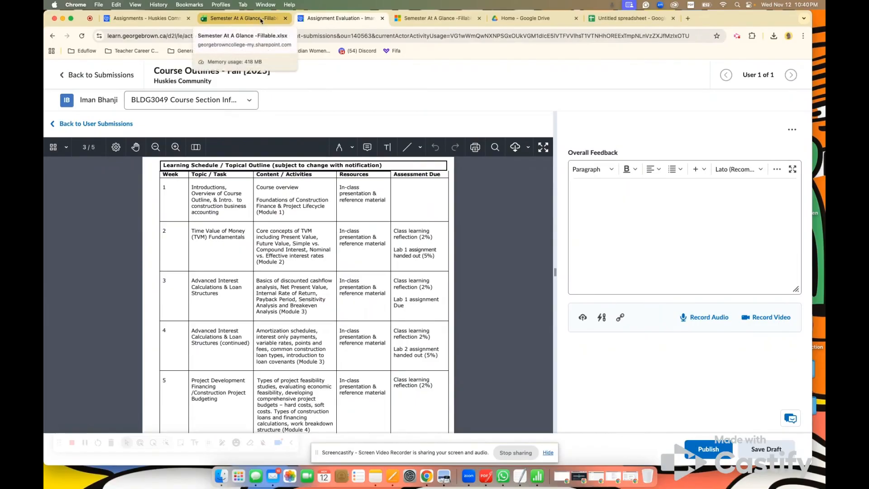
click(261, 21)
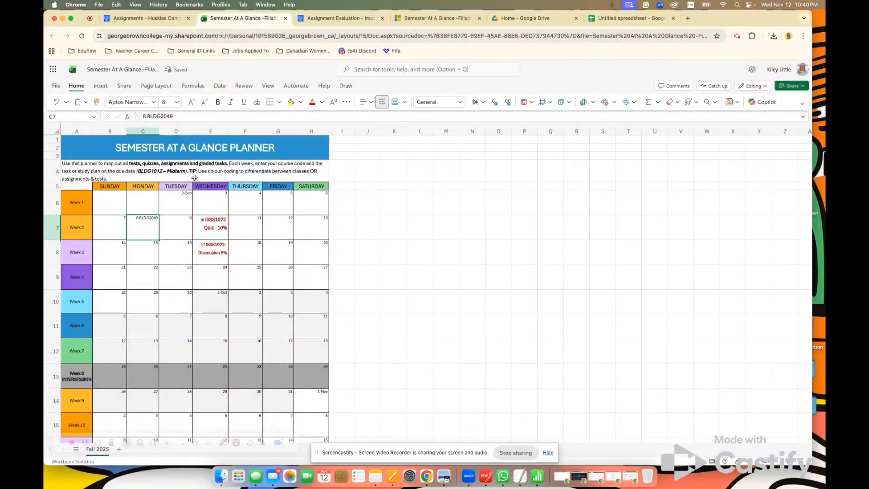
double_click(155, 218)
text(Reflection 2%,)
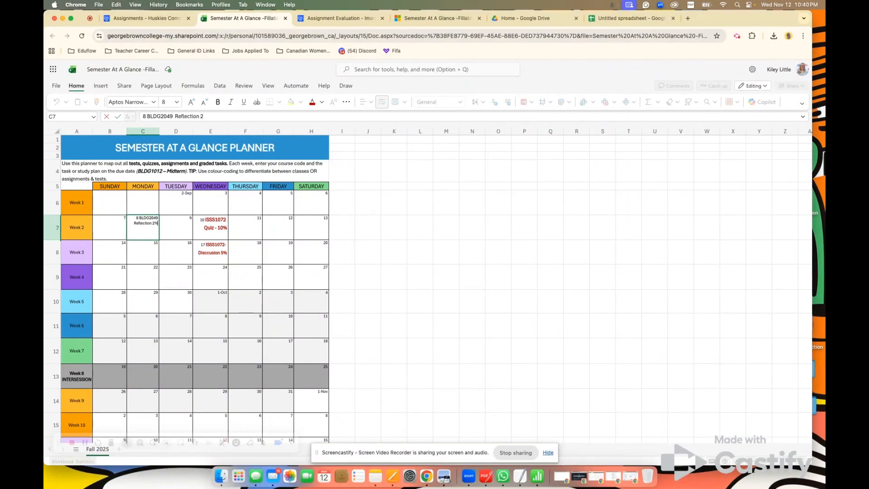
Recheck the outline's Week 2 lab assignment and append "Lab Assign. 1 - 5%" to the Week 2 Monday cell
click(337, 18)
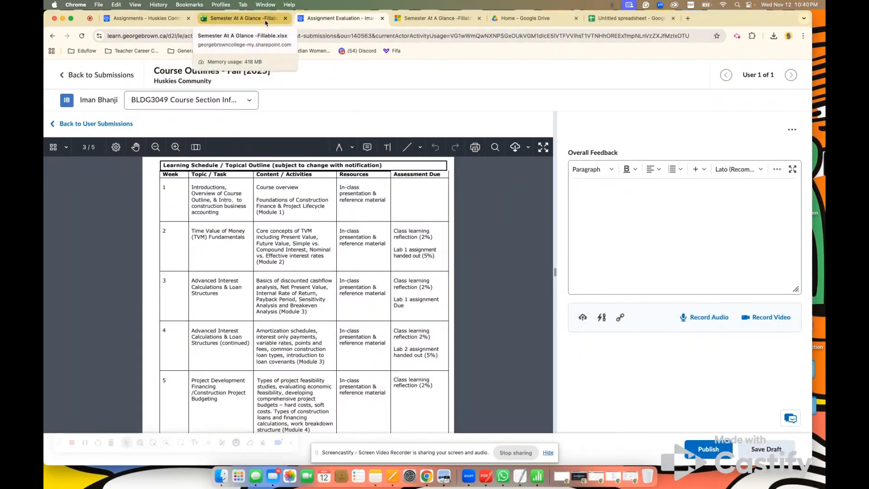
click(266, 20)
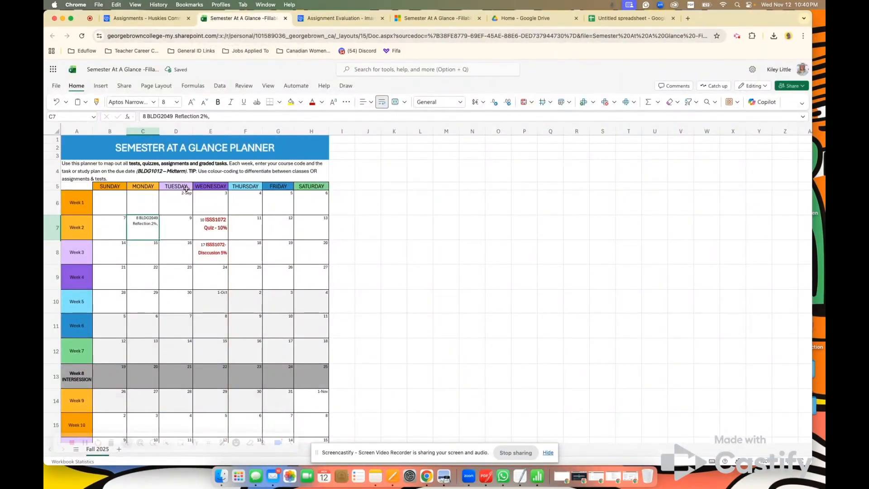
click(220, 117)
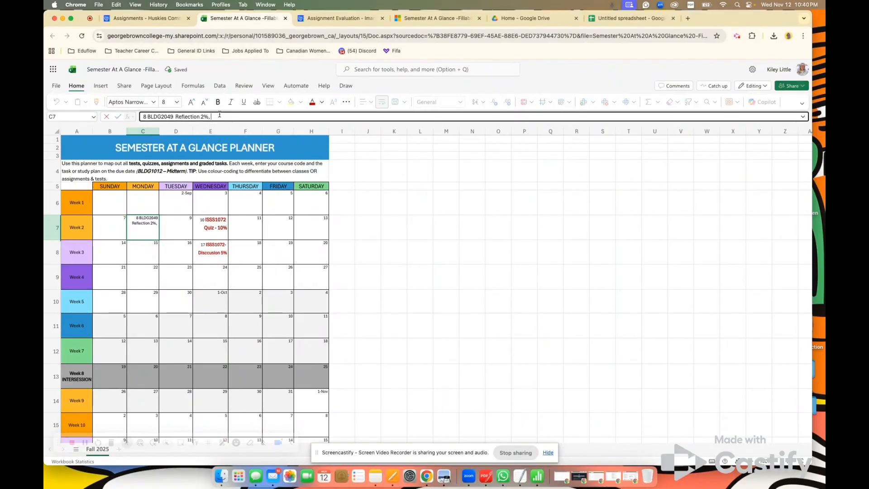
text(Lab Assign. 1 -)
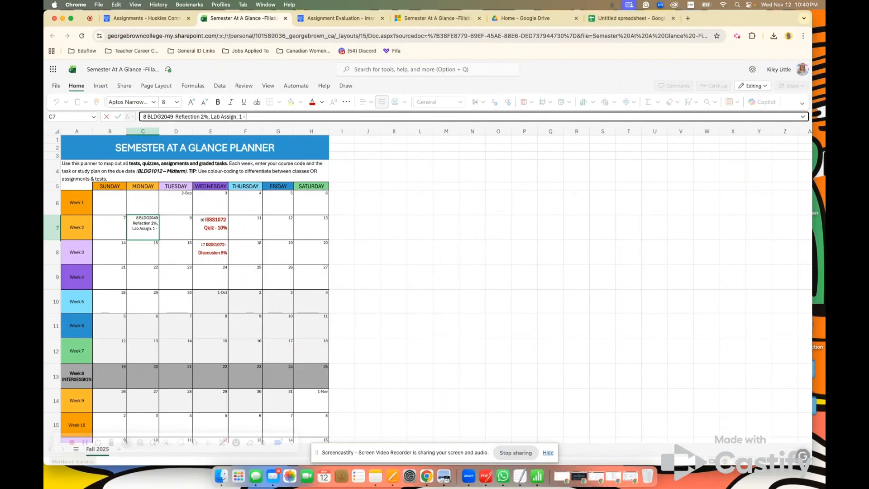
text( 5%)
Format only the BLDG2049 text in the Week 2 Monday cell as dark teal, bold, size 9
double_click(145, 223)
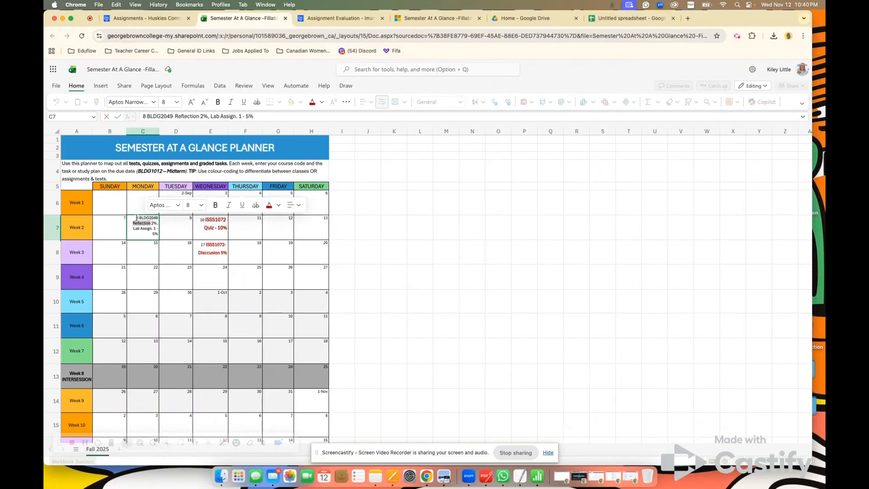
click(137, 218)
drag(140, 218, 160, 234)
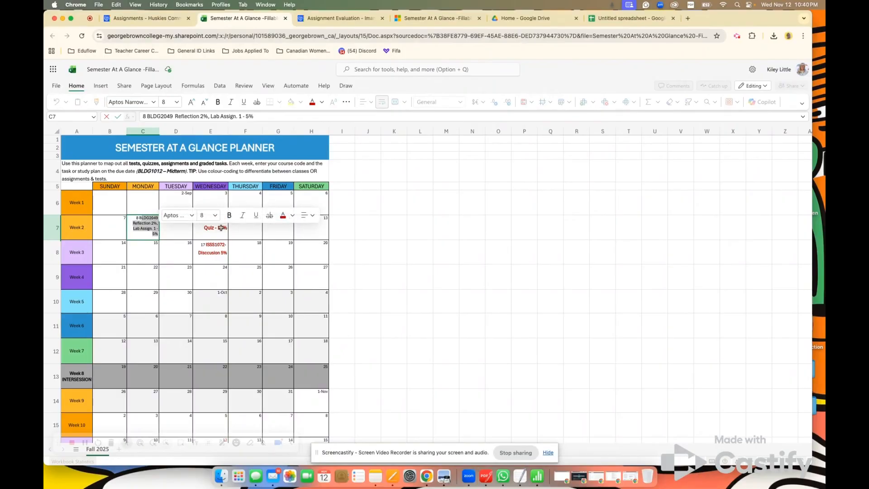
click(292, 216)
click(334, 260)
click(192, 101)
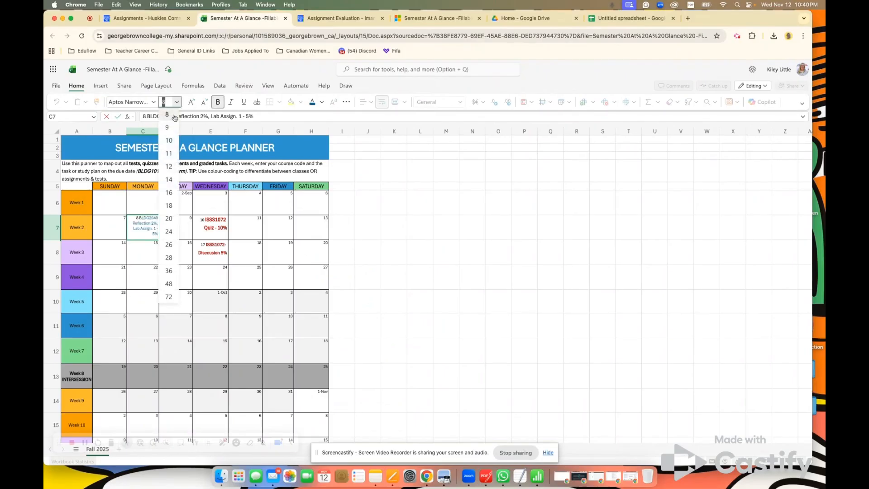
click(143, 225)
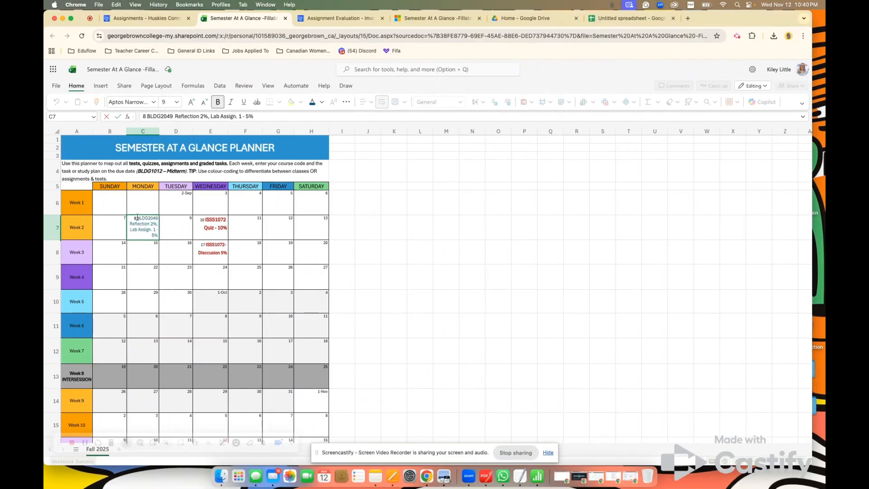
click(176, 103)
click(168, 127)
key(Return)
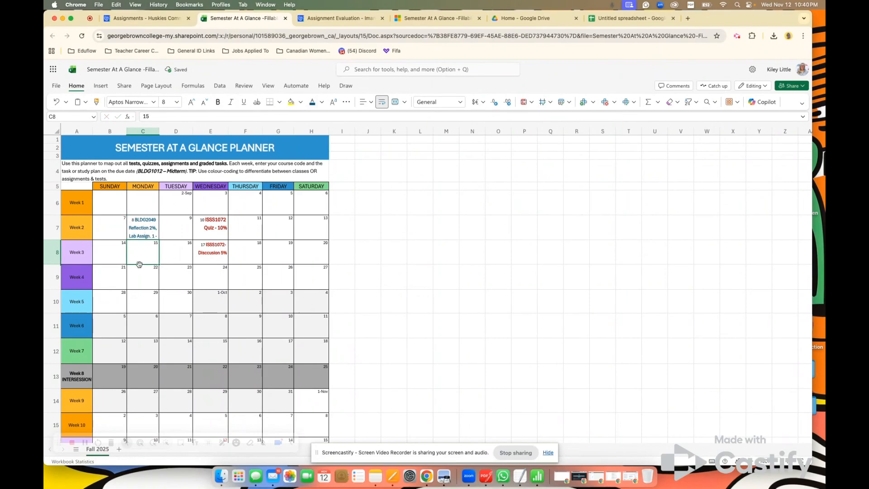
scroll(136, 244, down, 1)
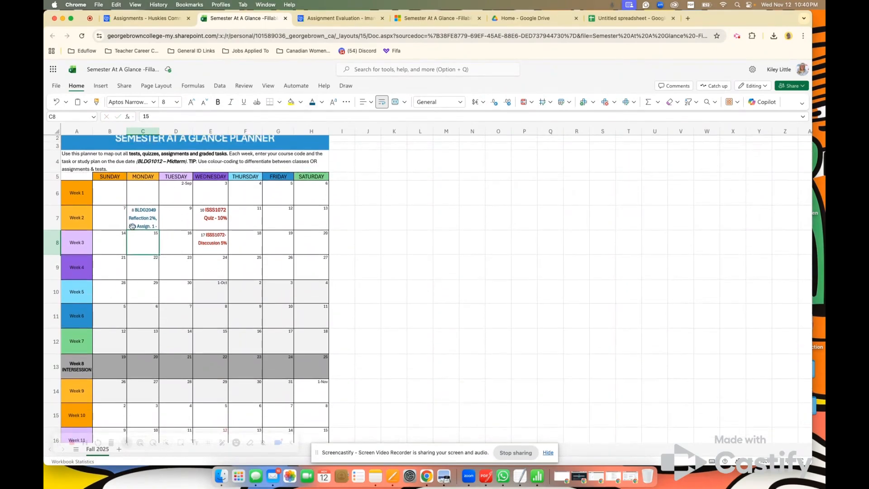
scroll(132, 226, down, 1)
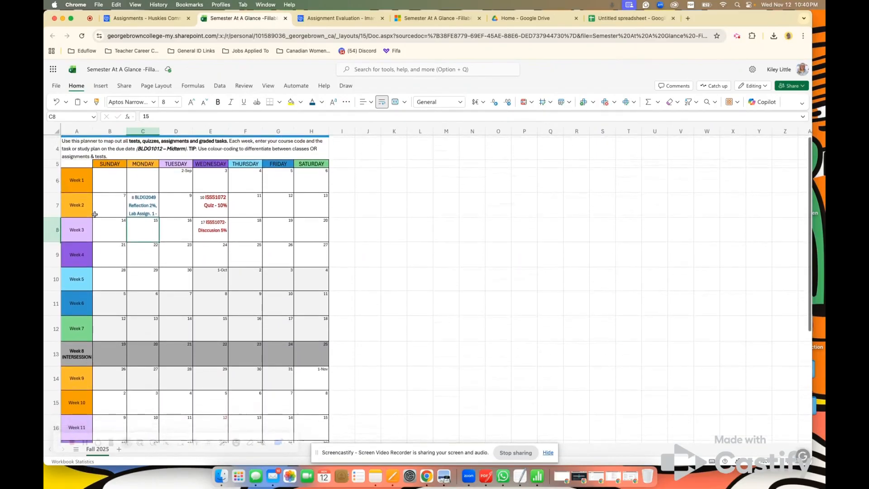
Increase the height of the planner's Week 2 row so the full Monday BLDG2049 entry fits
scroll(78, 188, down, 5)
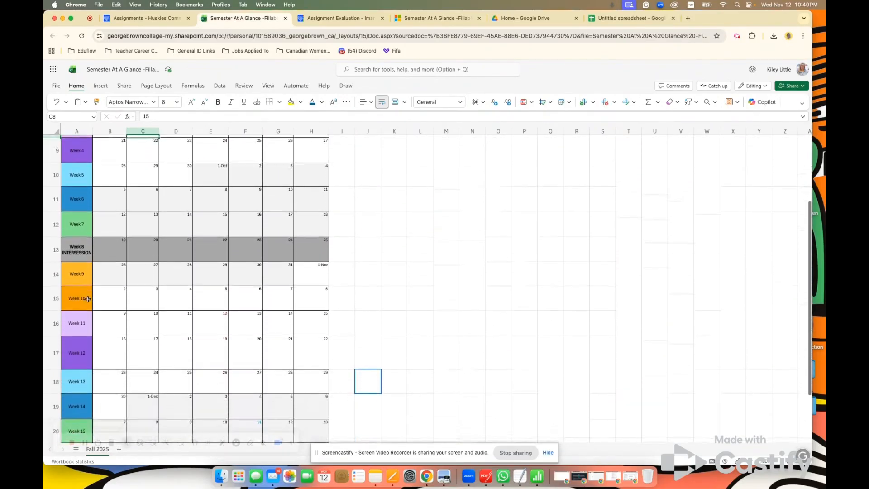
scroll(79, 371, up, 5)
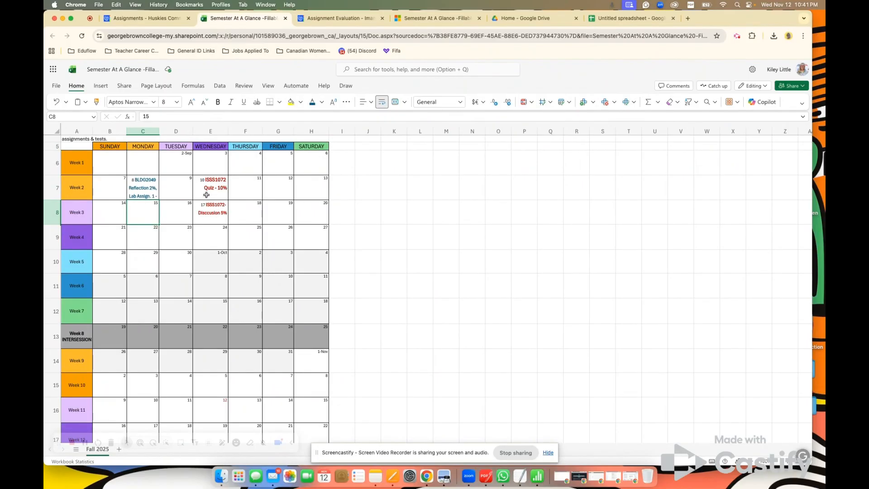
double_click(155, 195)
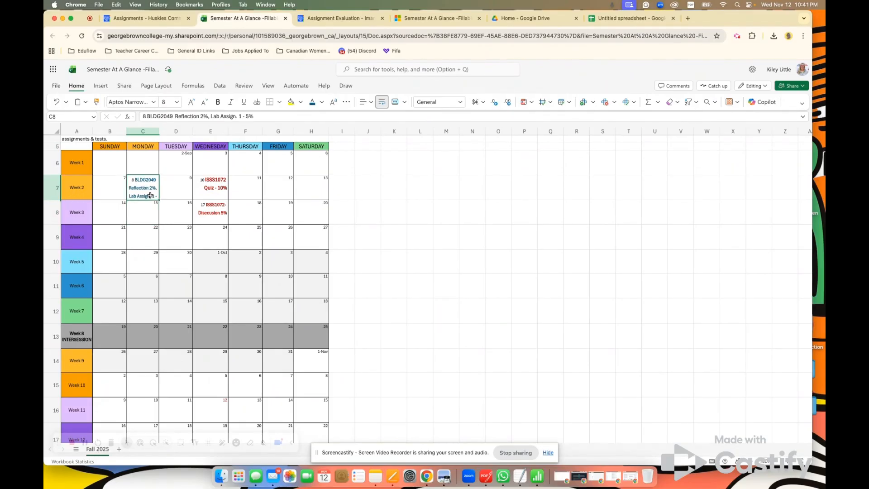
click(154, 202)
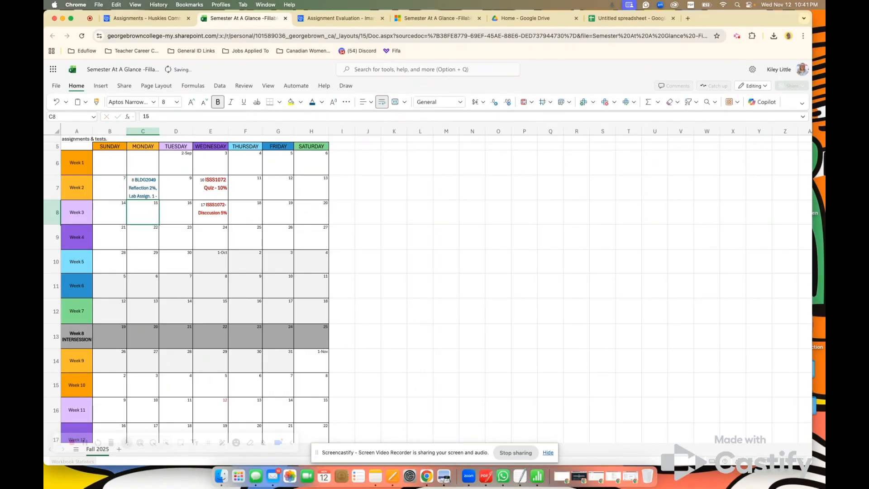
double_click(151, 190)
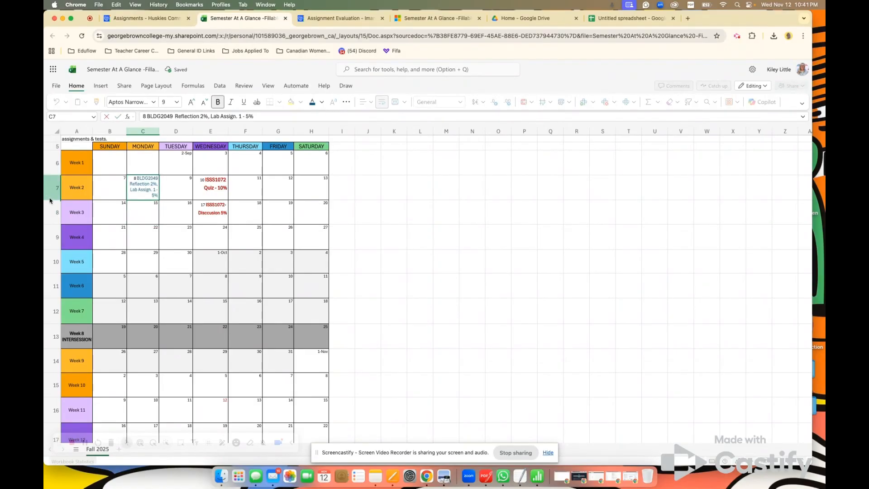
click(74, 197)
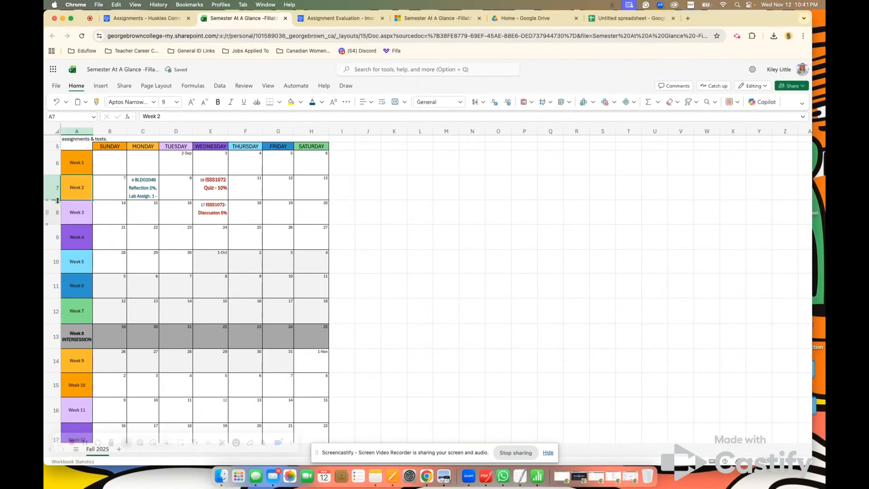
drag(55, 199, 55, 228)
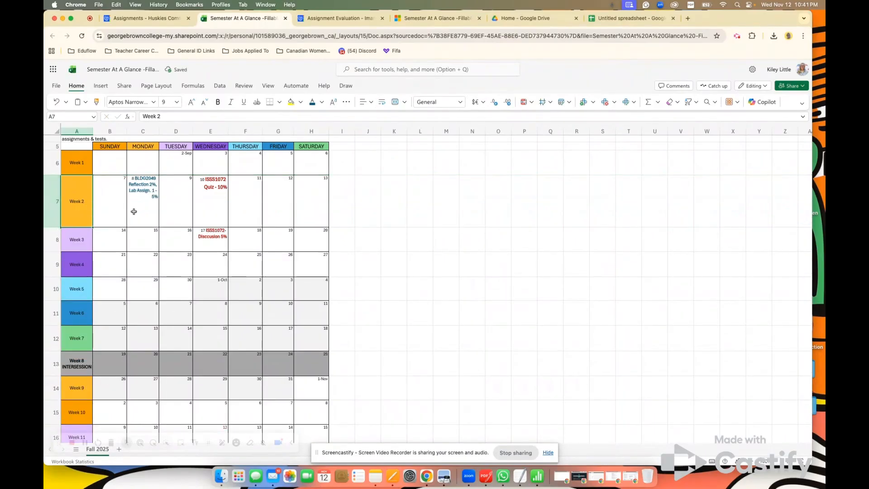
double_click(135, 211)
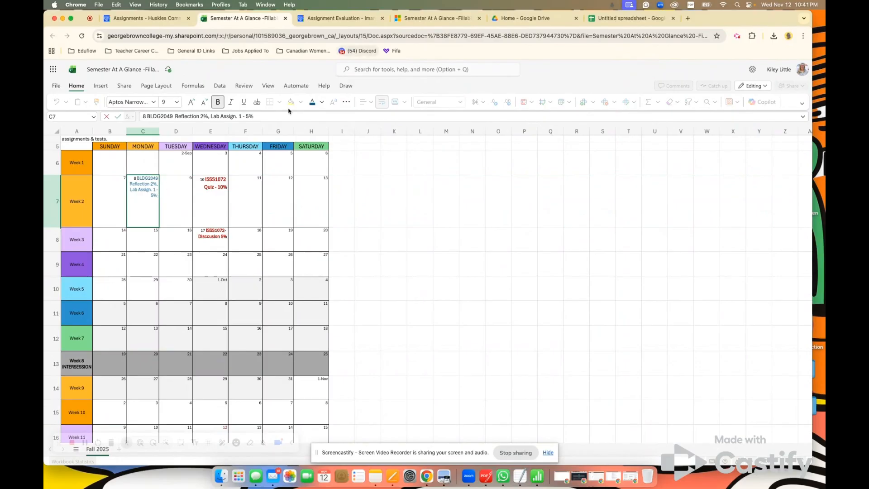
scroll(191, 203, up, 3)
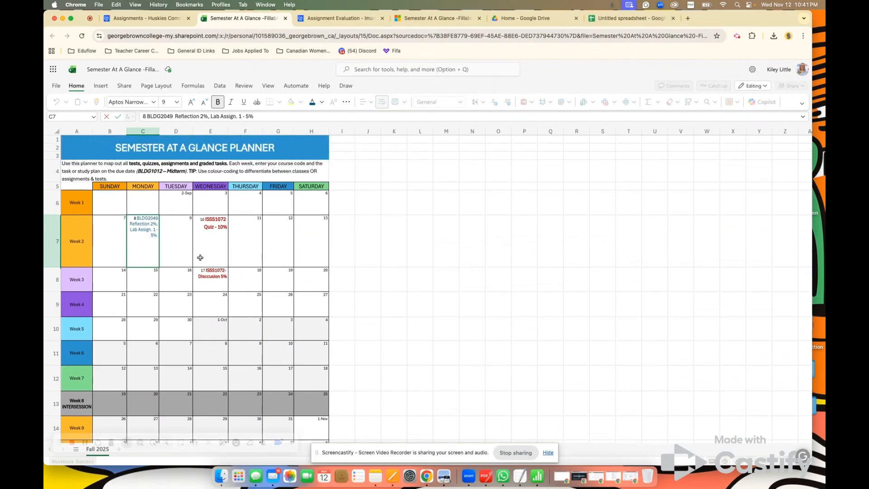
scroll(200, 257, down, 10)
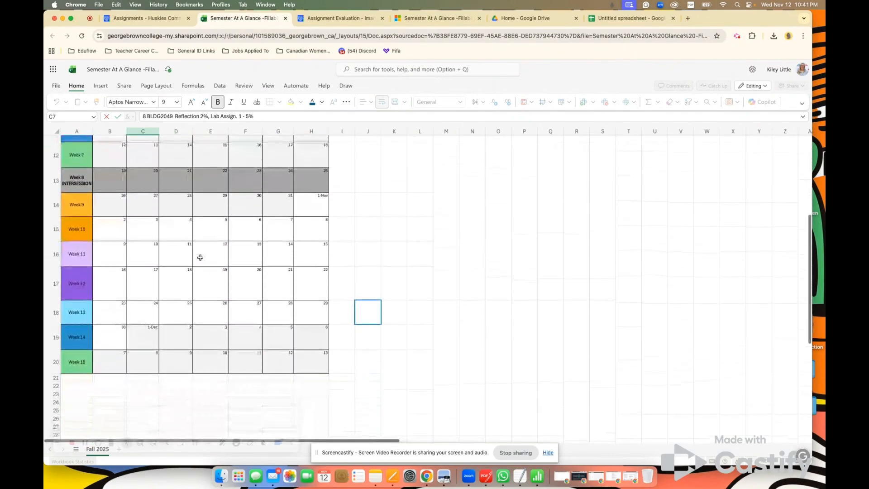
scroll(201, 257, up, 10)
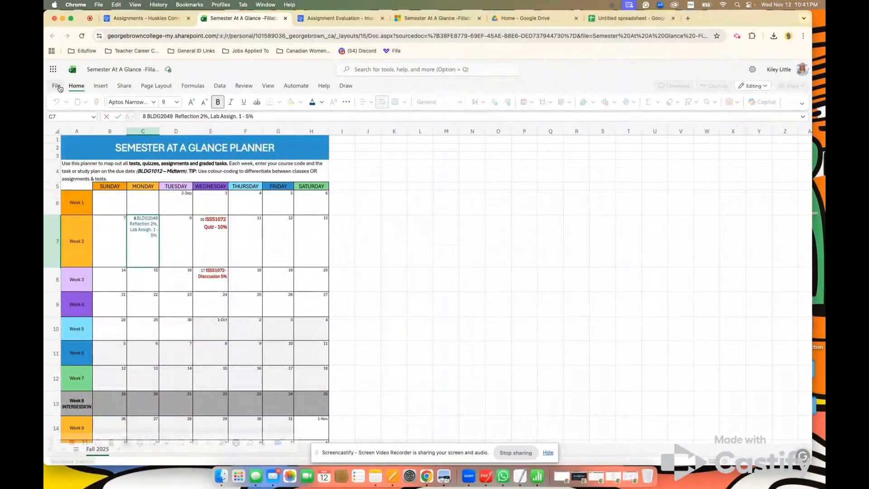
Leave cell editing and export the planner as a PDF, downloading it with the existing page setup
click(57, 86)
click(57, 86)
click(350, 203)
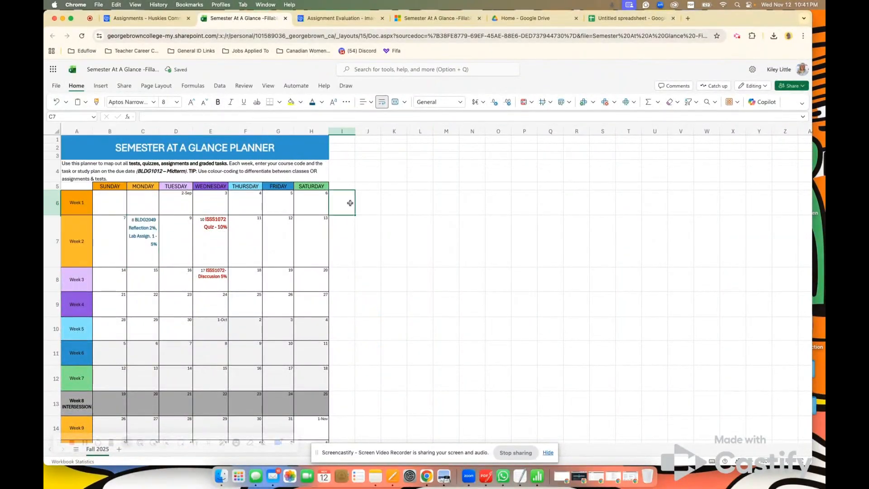
click(56, 85)
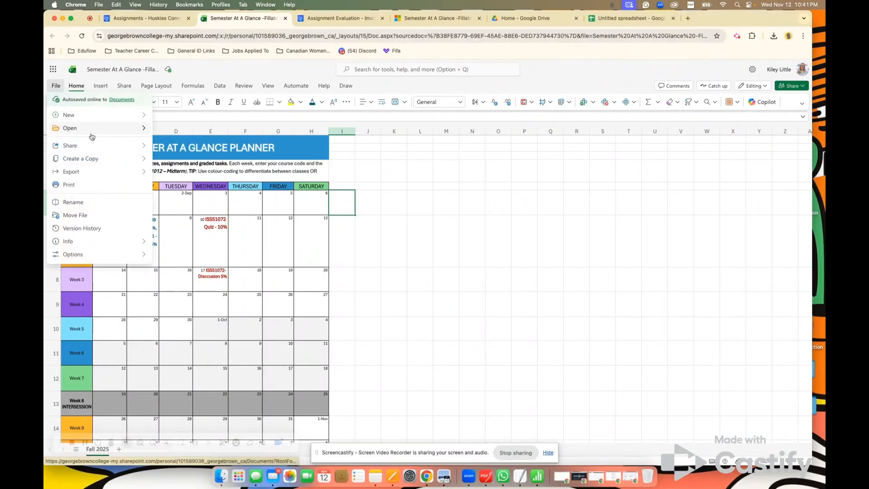
mouse_move(107, 159)
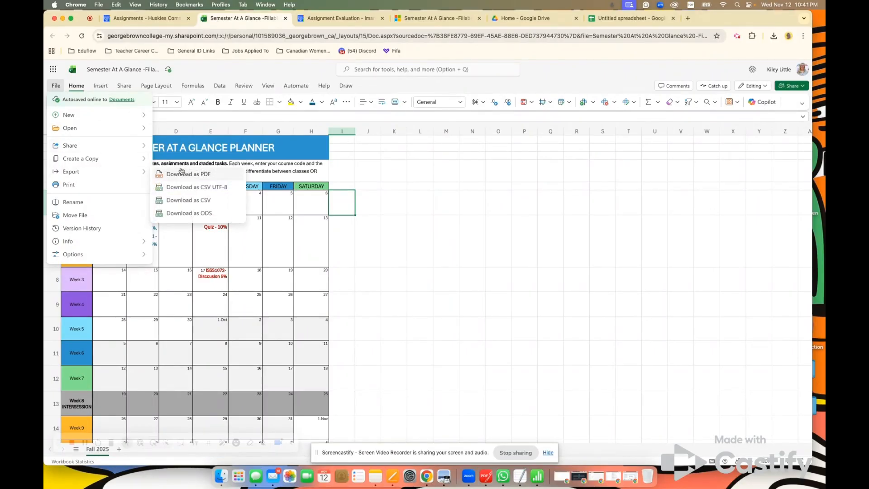
click(214, 175)
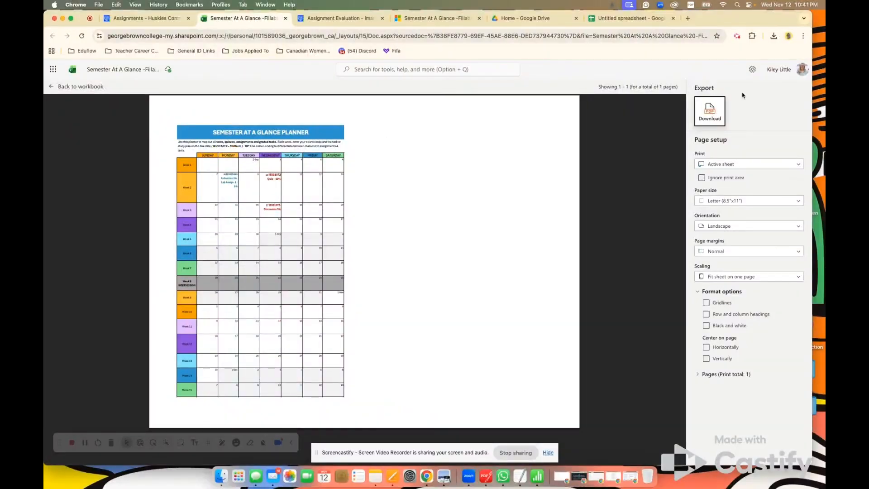
click(714, 111)
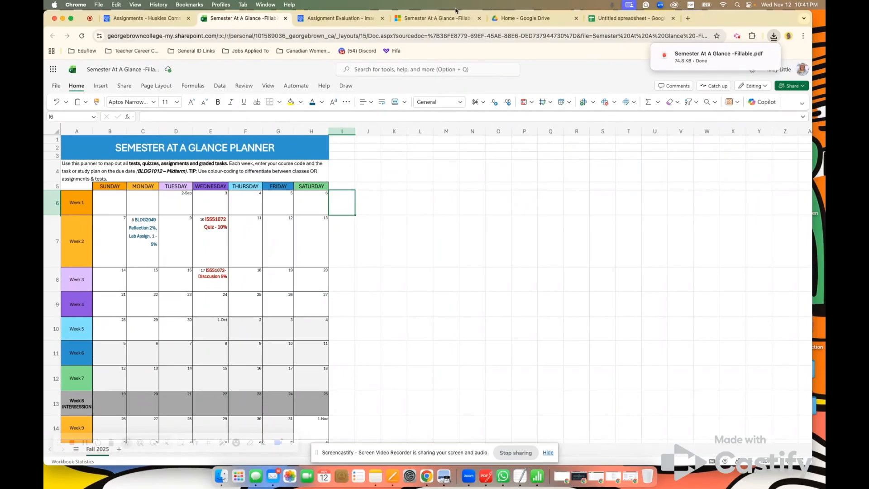
Switch to the Huskies Community assignments in Brightspace and try to open the Semester At A Glance - Fall [2025] assignment
click(133, 21)
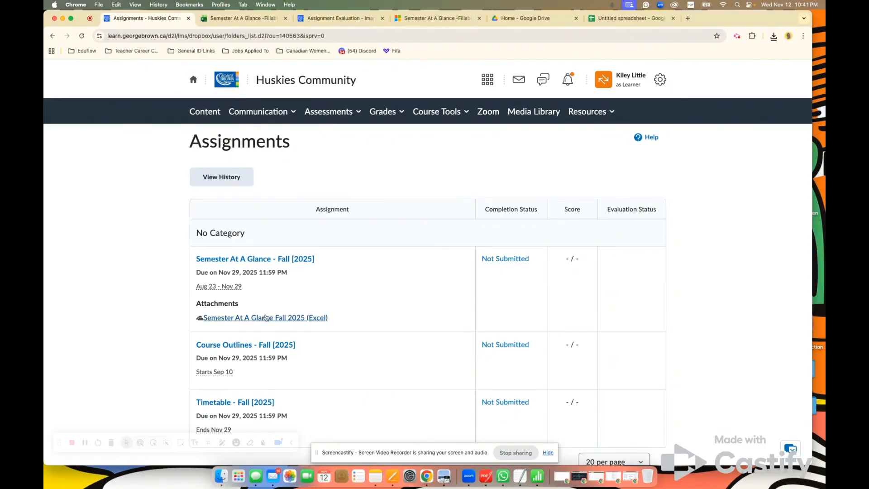
click(281, 260)
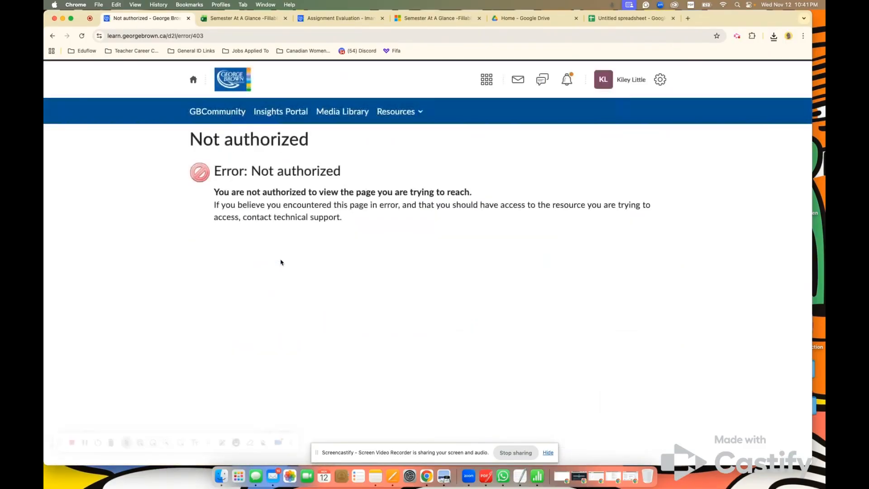
click(632, 82)
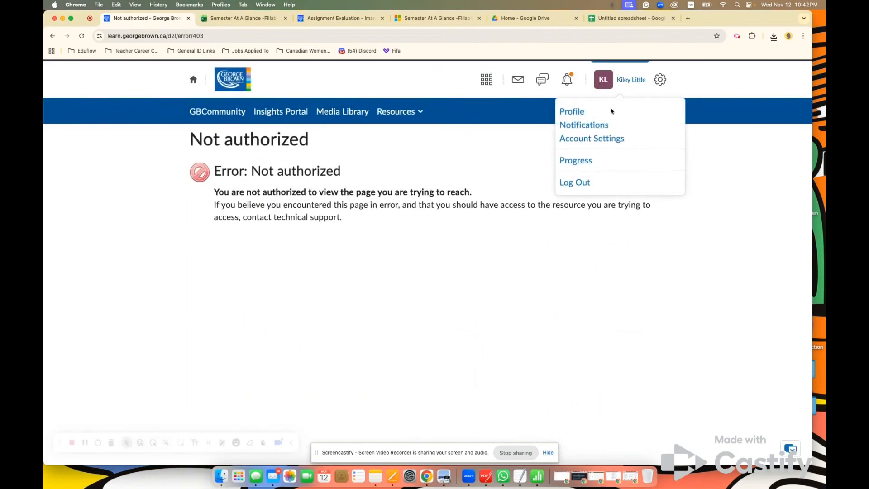
click(578, 117)
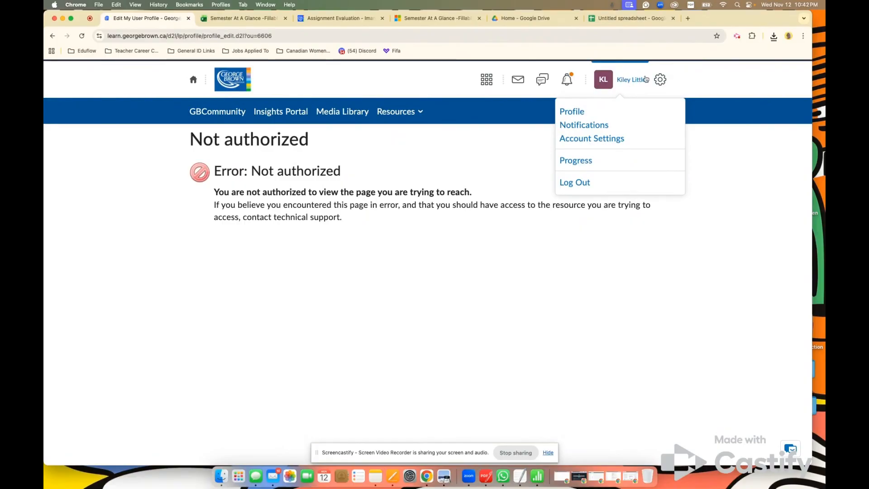
Return to the Brightspace homepage and open the Huskies Community's Assignments list
click(193, 81)
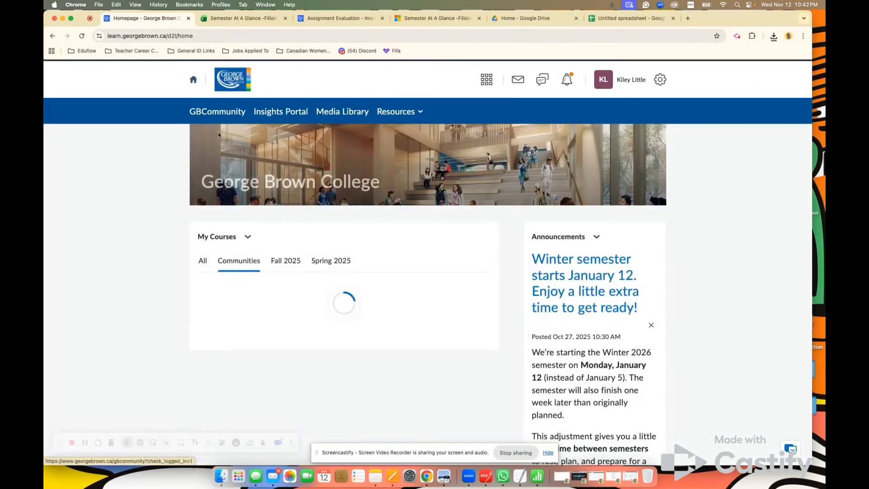
click(242, 341)
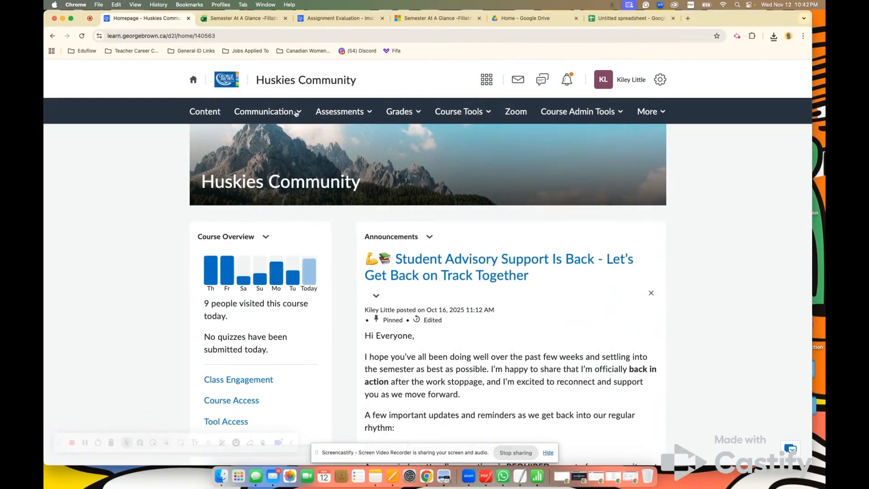
click(344, 112)
click(346, 138)
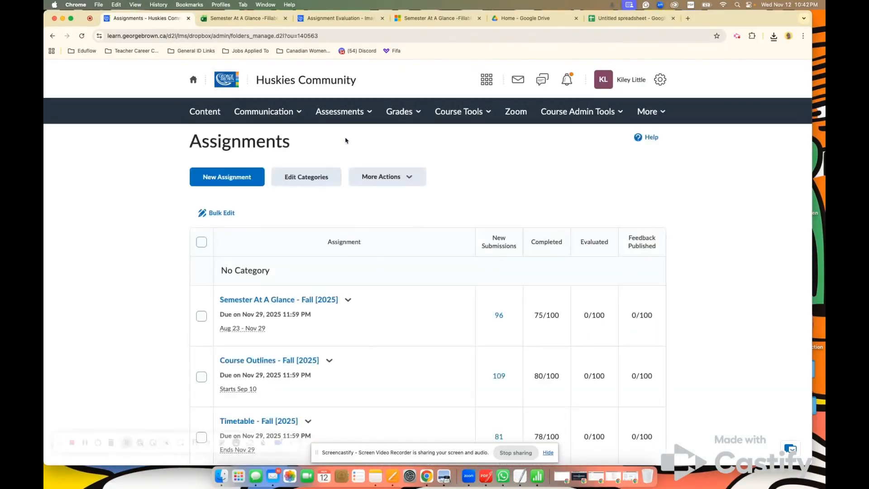
Open the Semester At A Glance submissions, go back to the Assignments list and view it in the Learner role
click(288, 299)
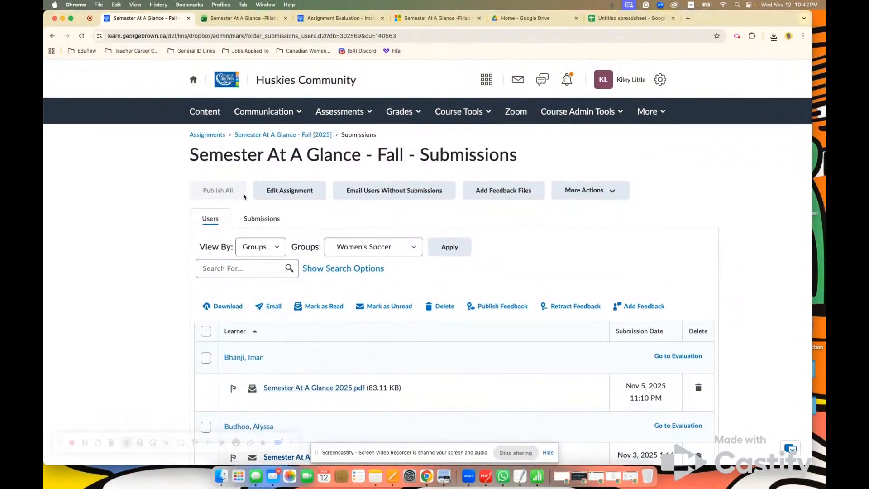
click(223, 137)
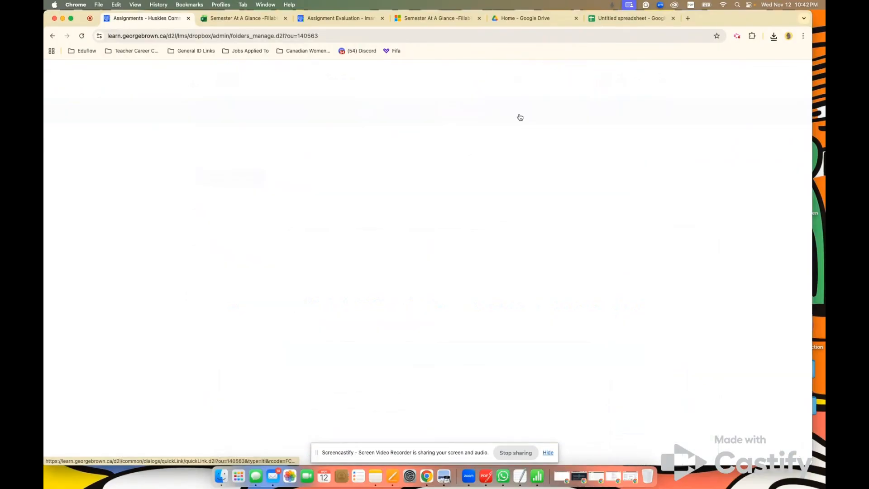
click(625, 81)
click(591, 110)
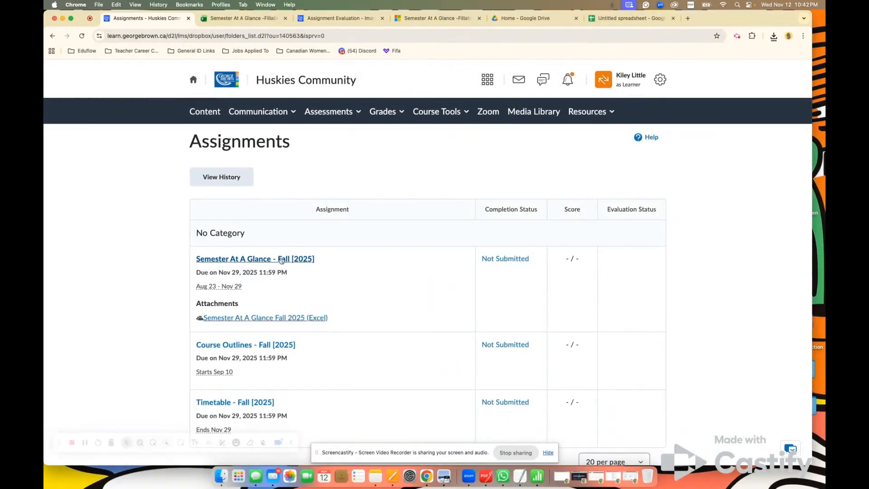
Open the Semester At A Glance - Fall [2025] assignment and start adding a file from the computer to its submission
click(284, 261)
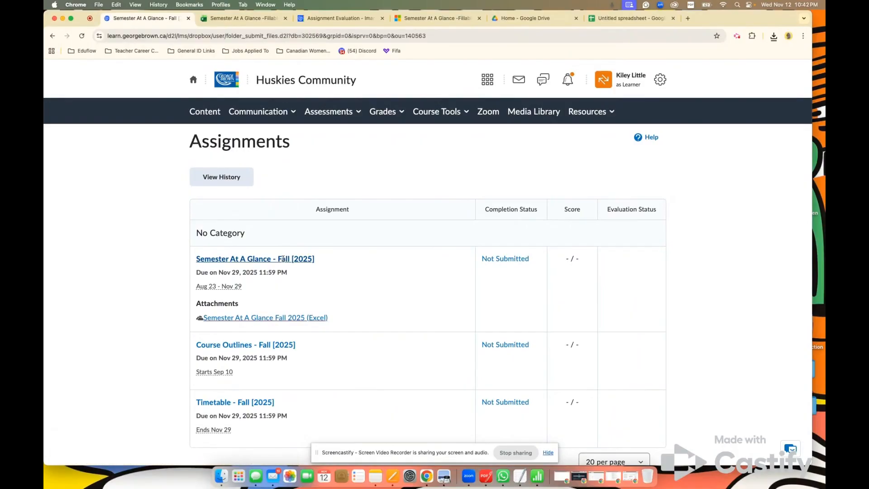
scroll(283, 259, down, 10)
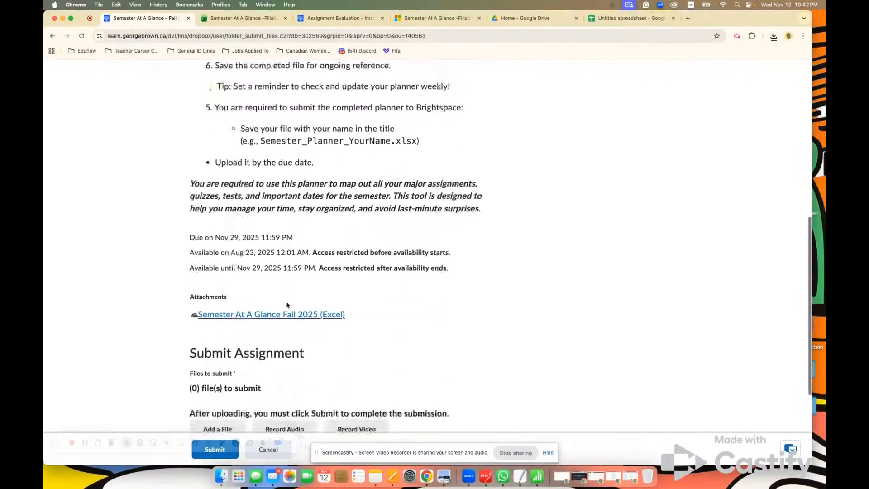
scroll(287, 306, down, 2)
click(234, 300)
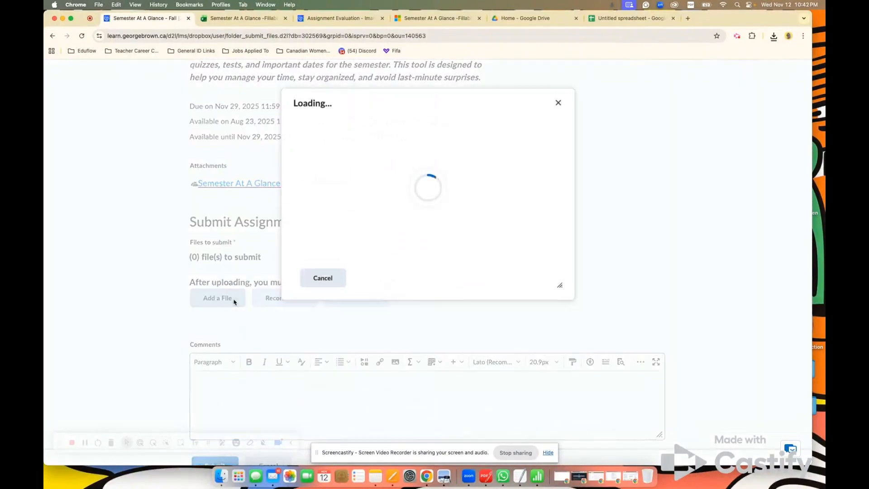
click(343, 136)
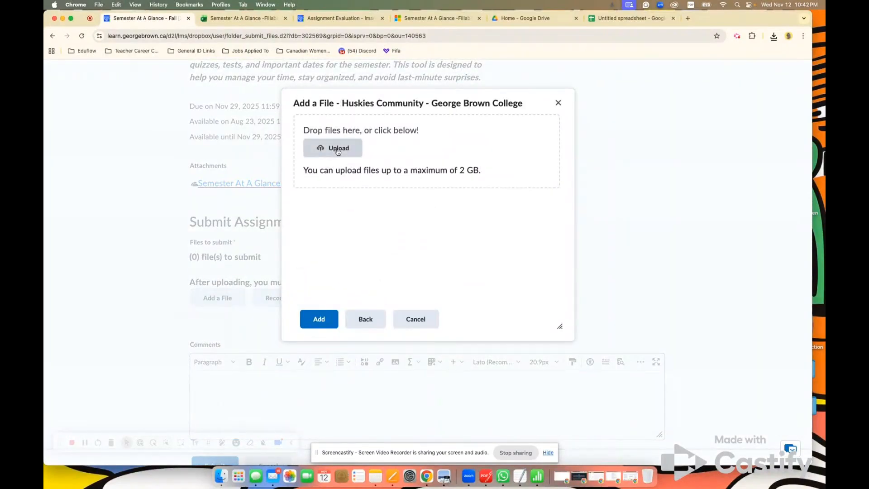
Upload Semester At A Glance -Fillable.pdf from the Downloads folder and add it to the assignment's files to submit
click(337, 150)
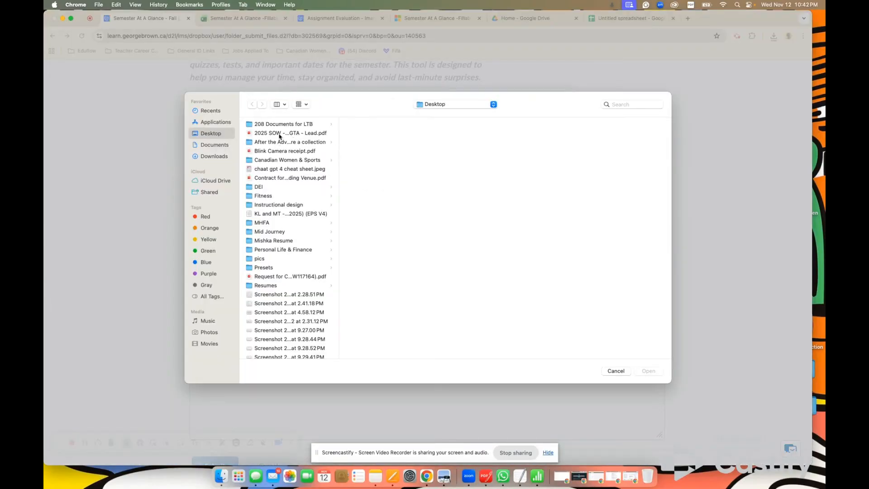
scroll(281, 194, down, 5)
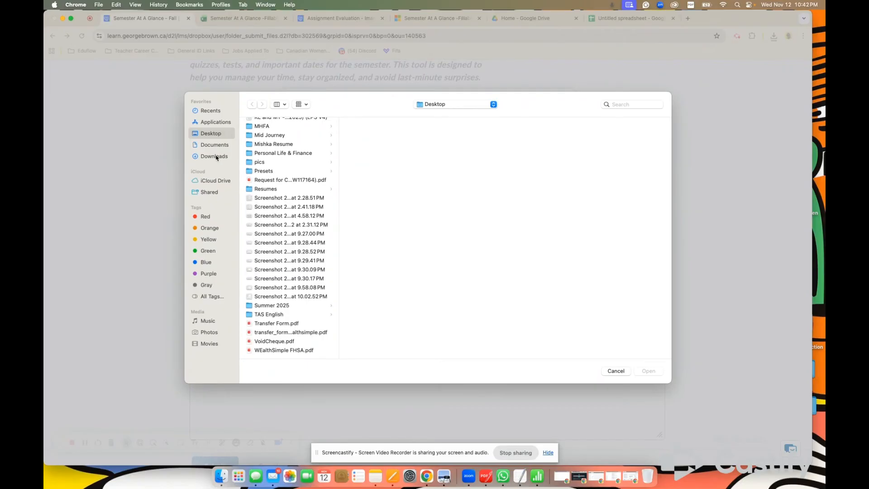
click(215, 156)
scroll(278, 255, down, 15)
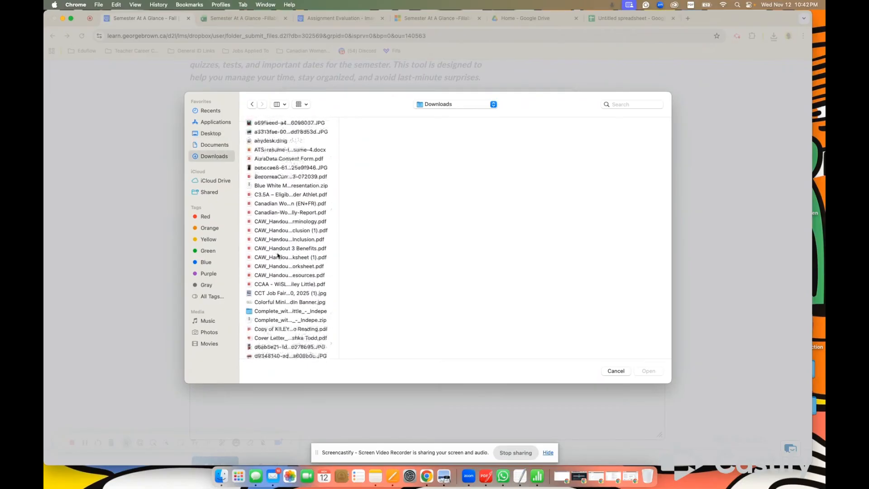
scroll(279, 256, down, 15)
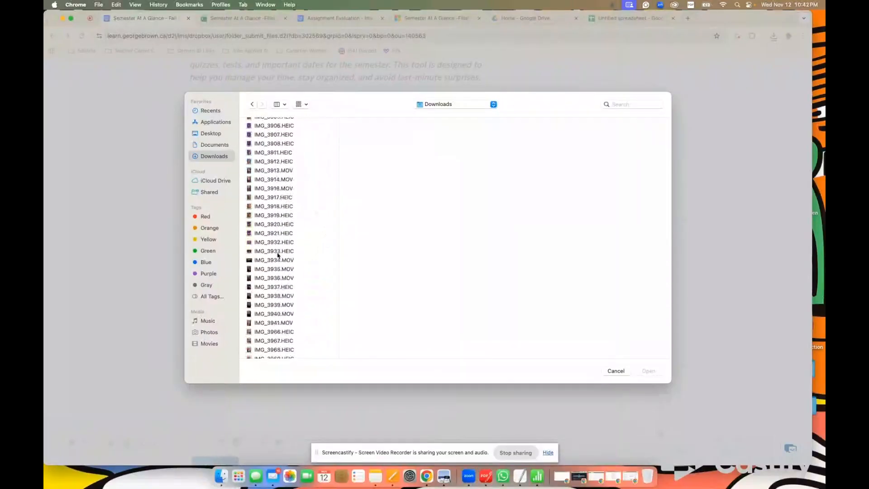
scroll(278, 255, down, 10)
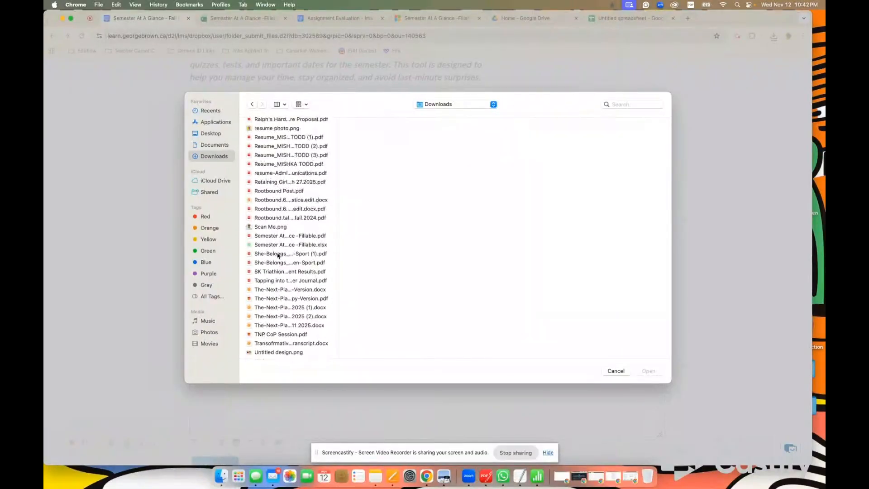
click(278, 235)
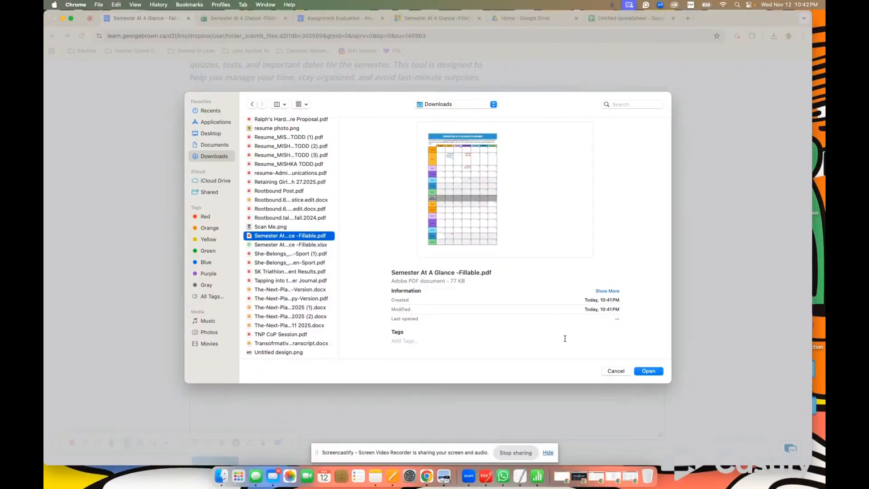
click(648, 371)
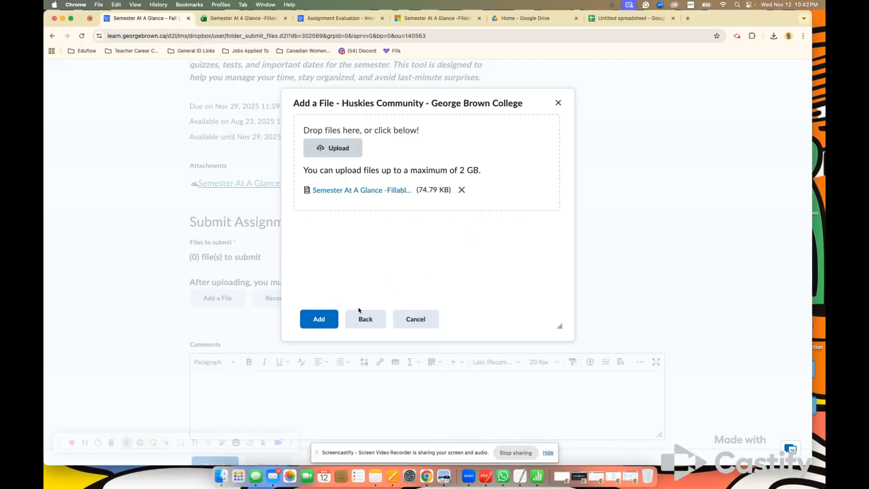
click(319, 319)
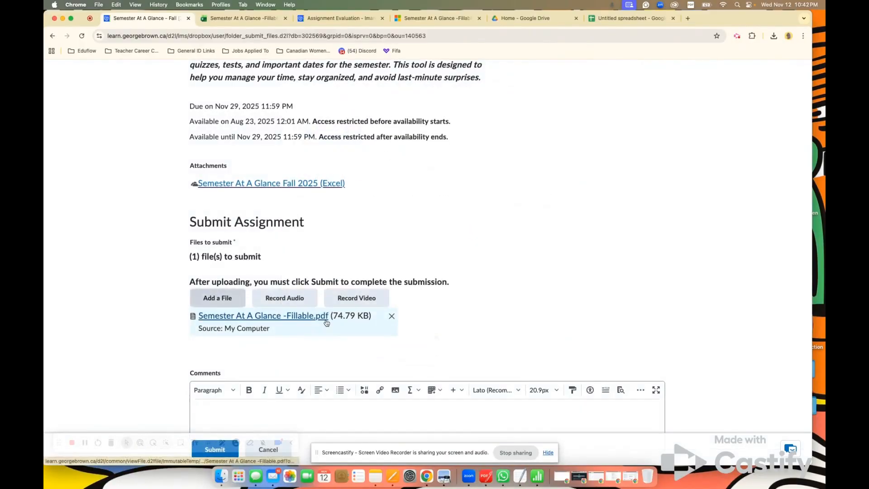
scroll(210, 452, down, 2)
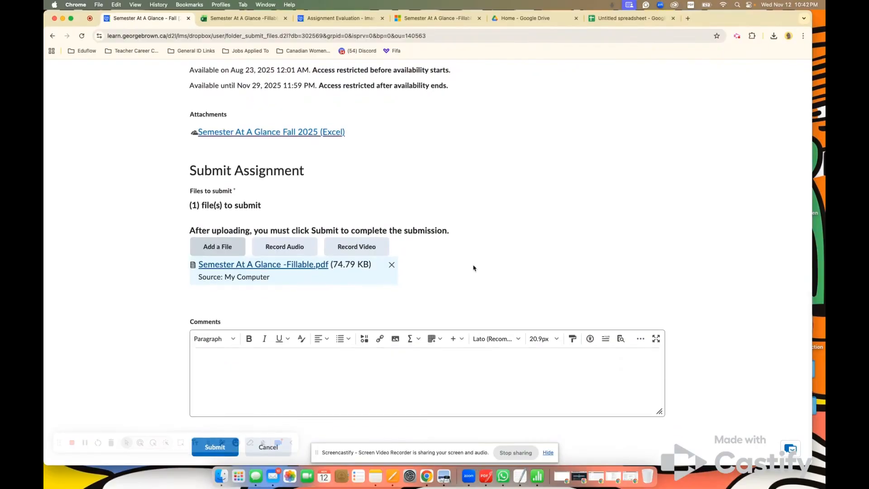
Switch to the Semester At A Glance planner workbook in Excel and review its weekly rows and colour-coded course entries
scroll(471, 270, up, 10)
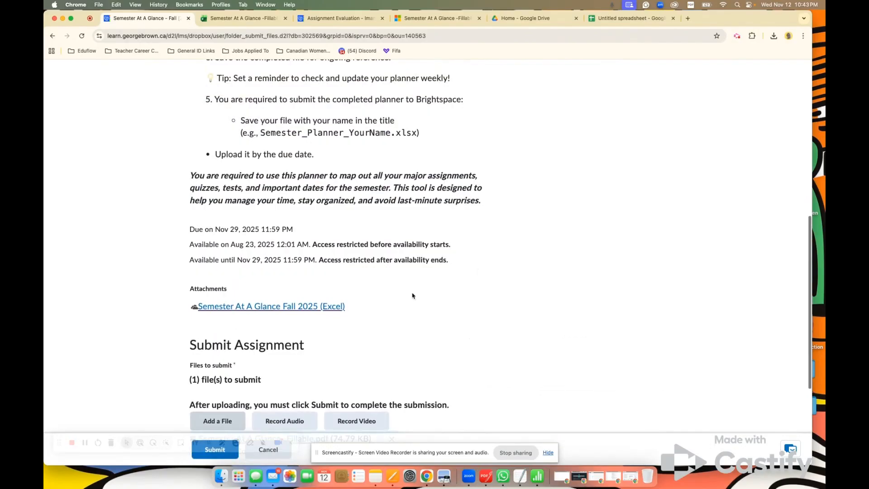
scroll(413, 295, up, 5)
click(250, 18)
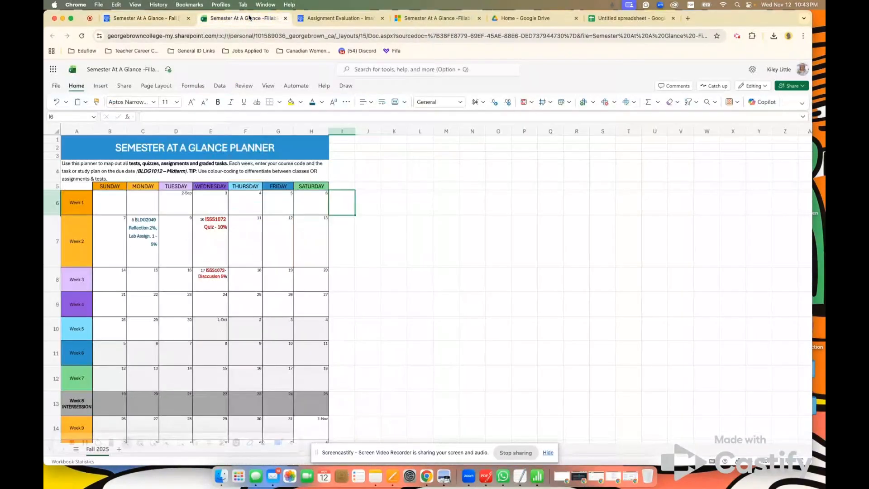
scroll(220, 299, down, 3)
scroll(221, 301, up, 3)
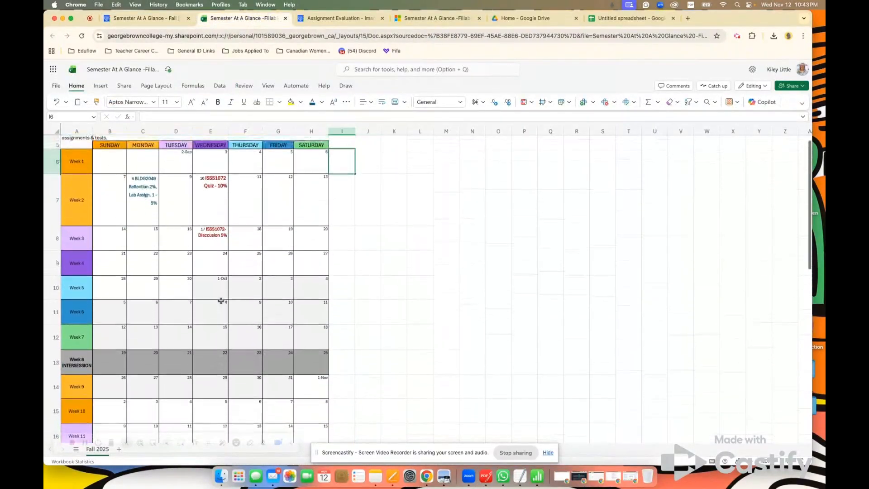
scroll(221, 301, down, 1)
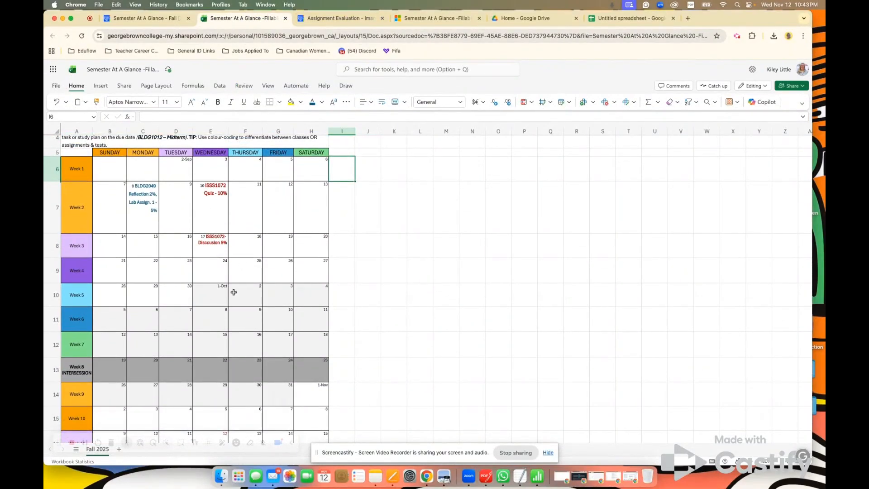
scroll(233, 293, down, 2)
scroll(240, 303, up, 2)
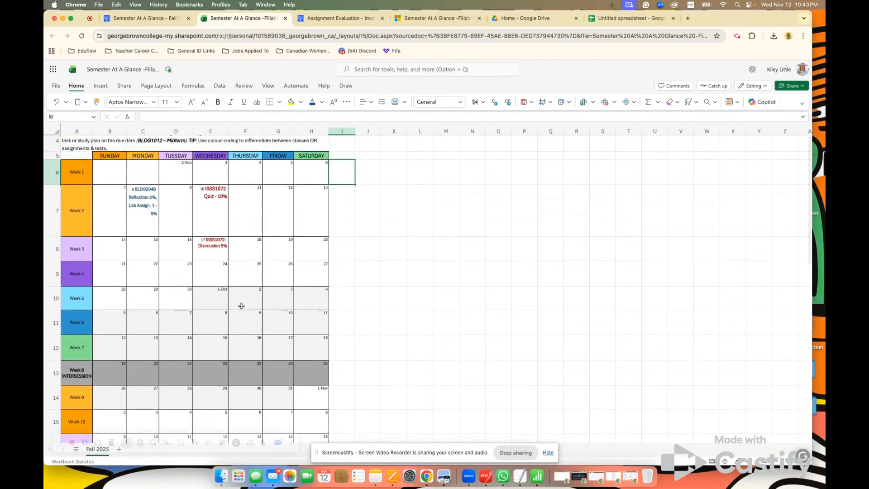
scroll(242, 305, up, 2)
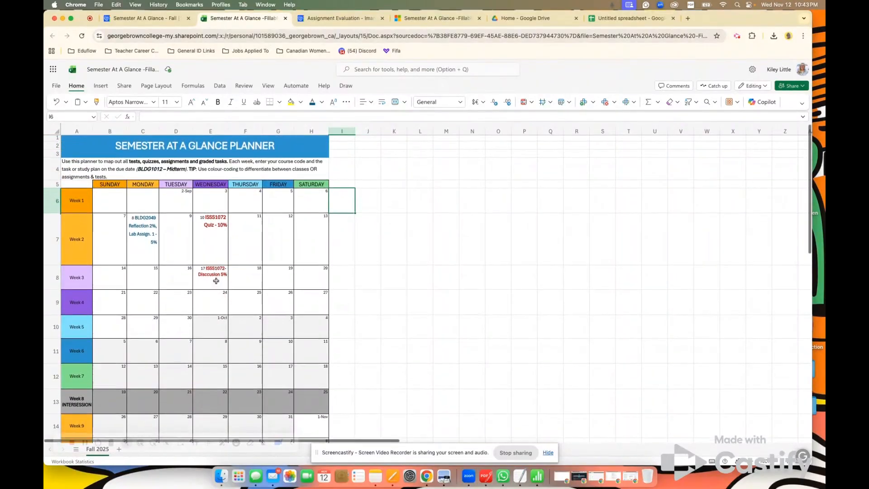
scroll(216, 281, down, 1)
scroll(192, 234, up, 1)
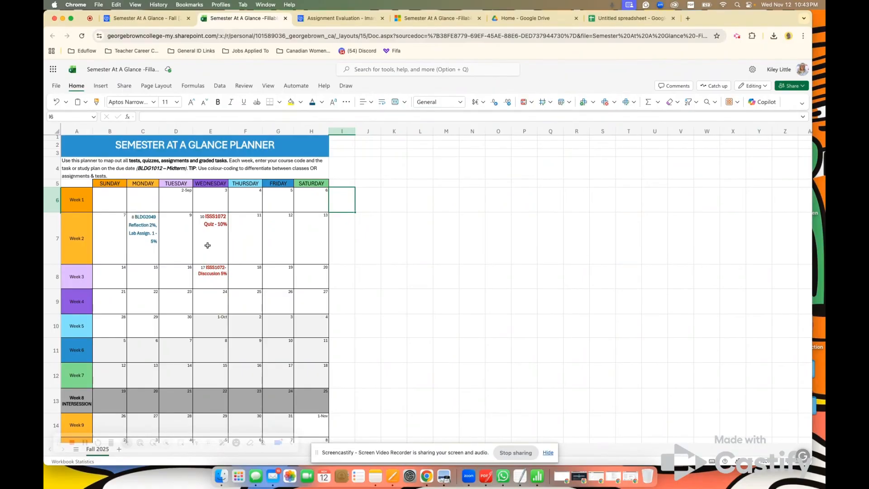
Go through the Week 2 day cells from Tuesday to Saturday and return to Wednesday's ISSS1072 quiz entry
click(208, 245)
click(172, 250)
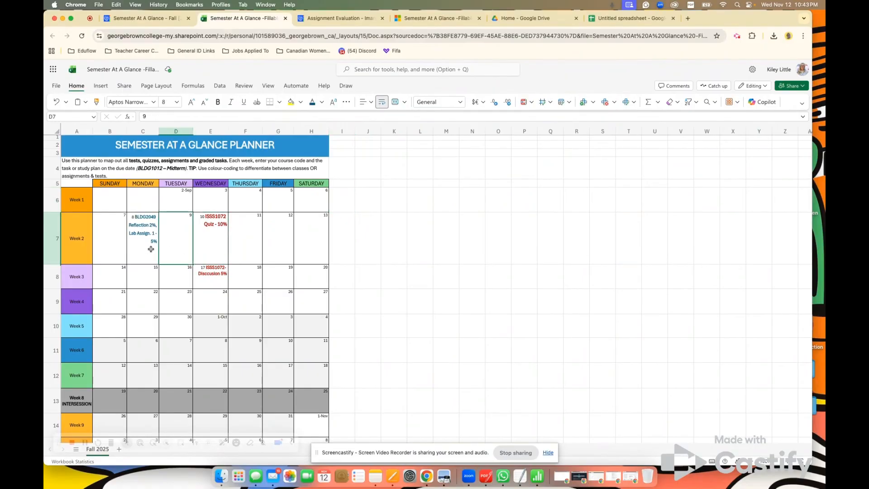
scroll(113, 239, down, 1)
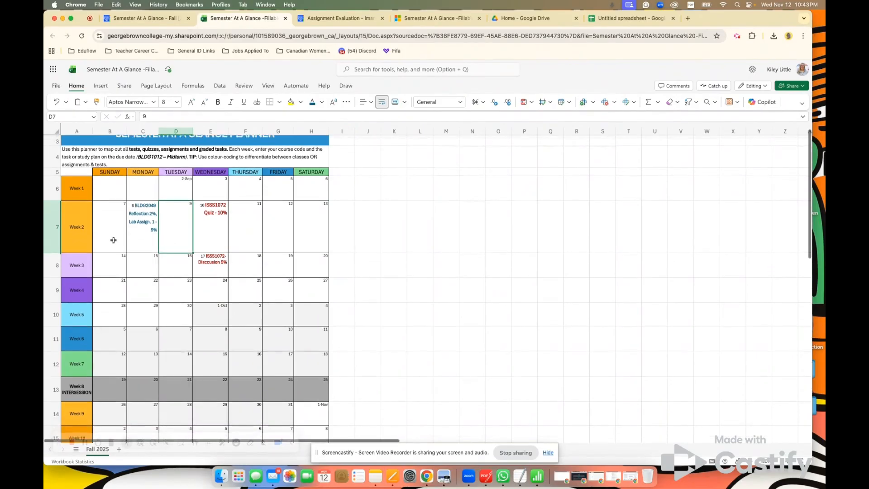
scroll(114, 241, up, 2)
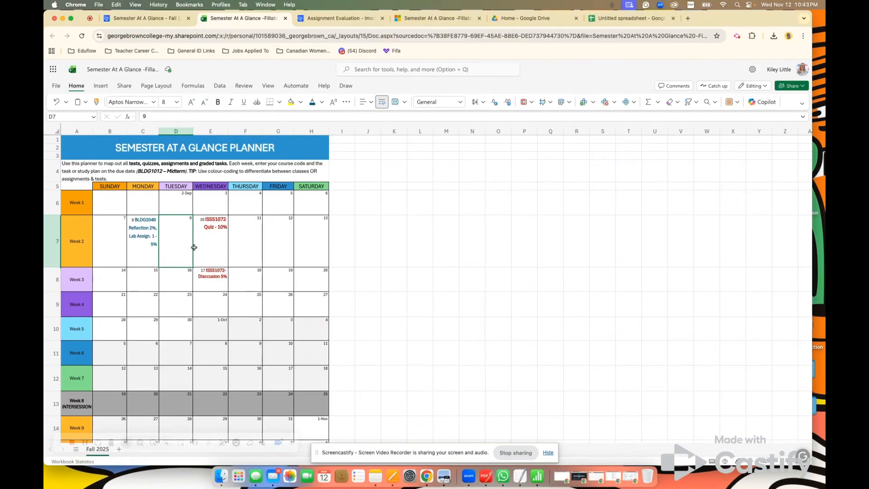
click(208, 247)
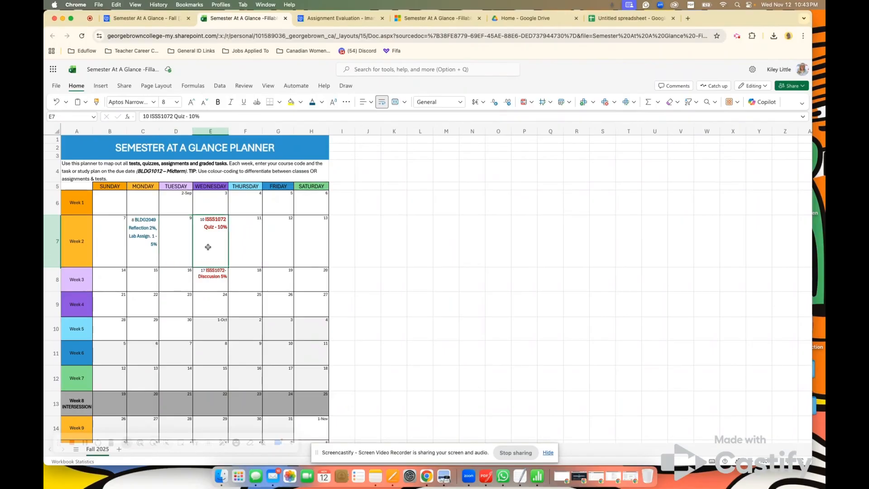
click(180, 249)
click(212, 249)
click(250, 245)
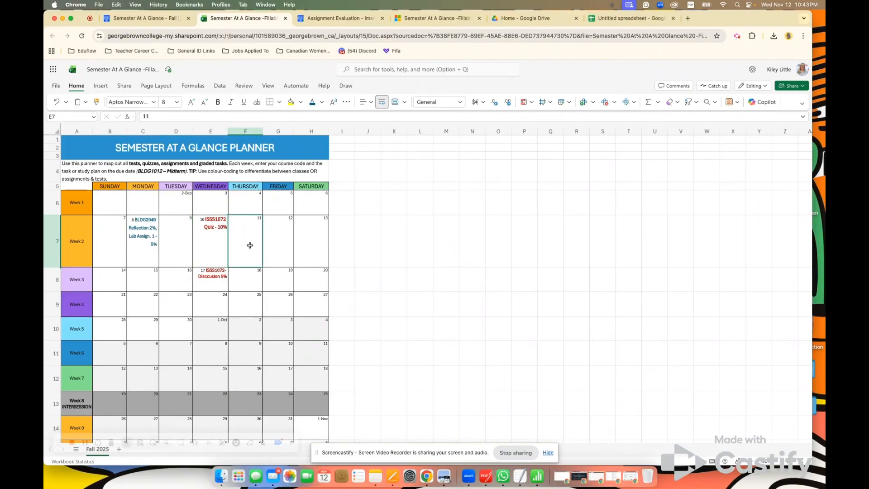
click(282, 246)
click(317, 247)
click(276, 249)
click(247, 249)
click(213, 249)
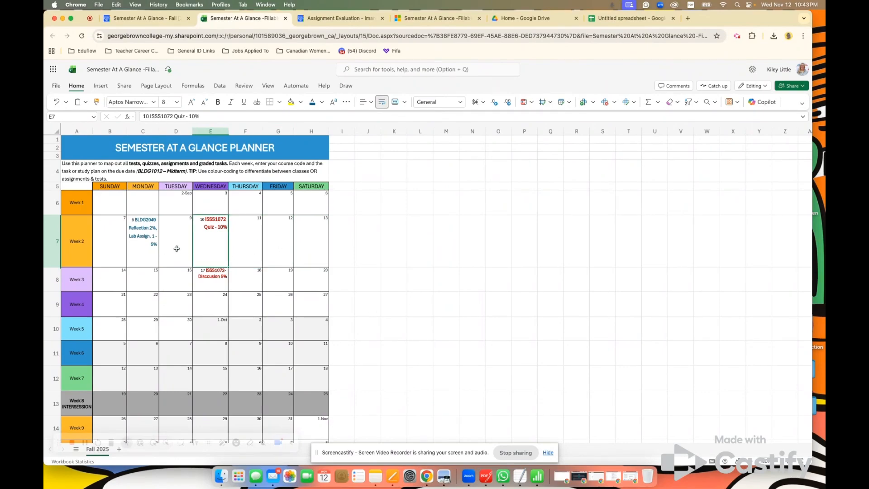